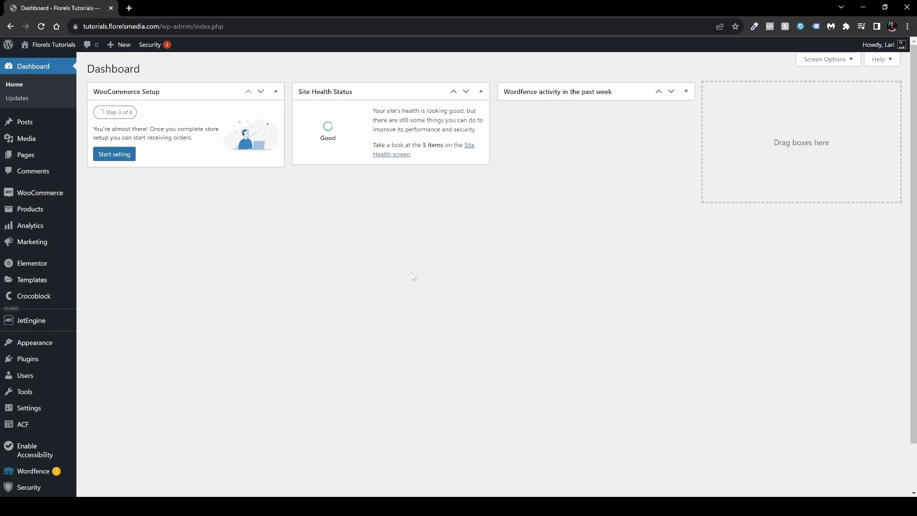
Step: Check the installed plugins for JetWooBuilder For Elementor
{"action": "left_click", "coordinate": [32, 366]}
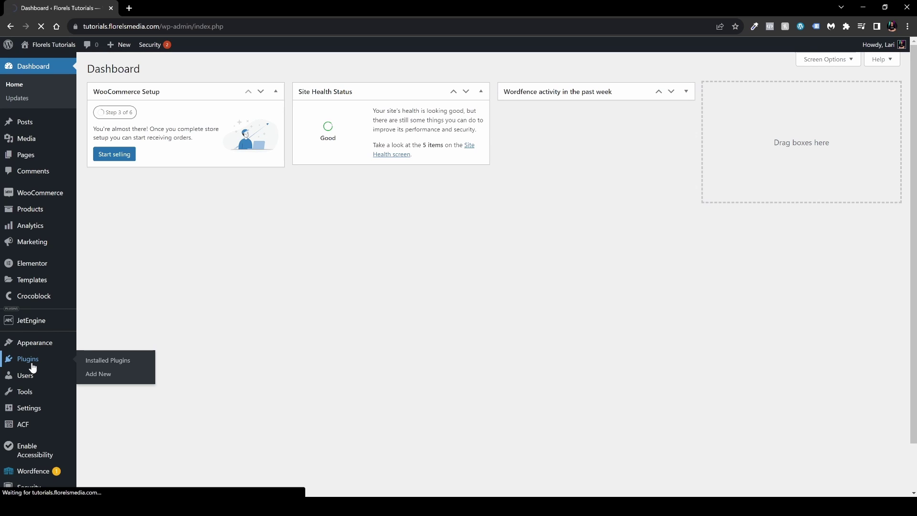
{"action": "scroll", "coordinate": [207, 288], "scroll_direction": "down", "scroll_amount": 5}
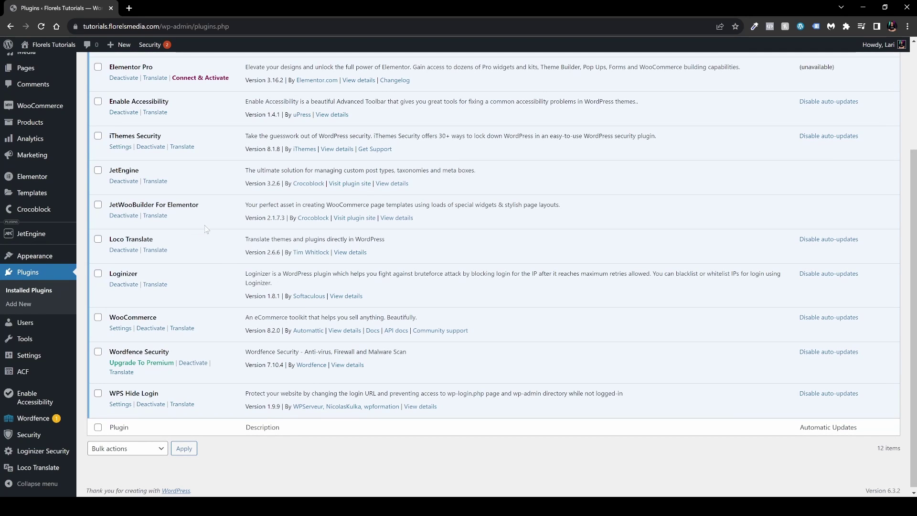
{"action": "left_click_drag", "start_coordinate": [216, 209], "coordinate": [108, 207]}
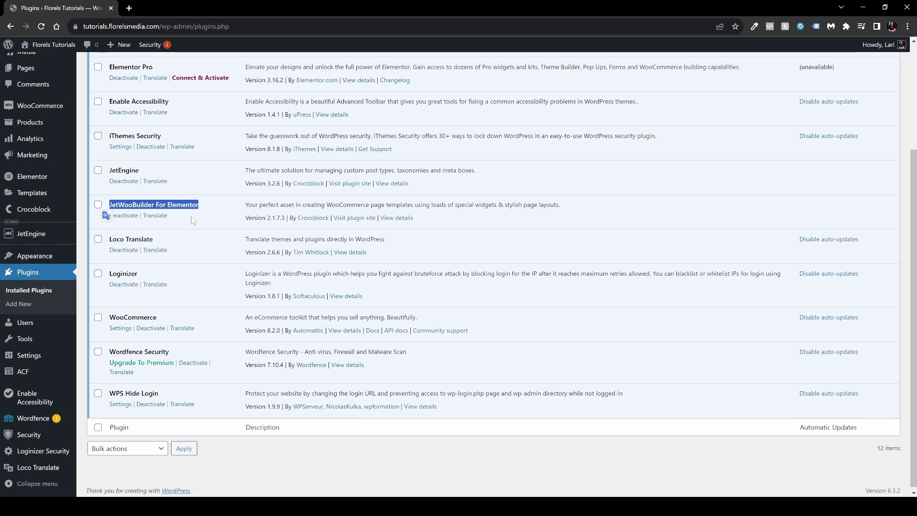
{"action": "scroll", "coordinate": [212, 231], "scroll_direction": "up", "scroll_amount": 5}
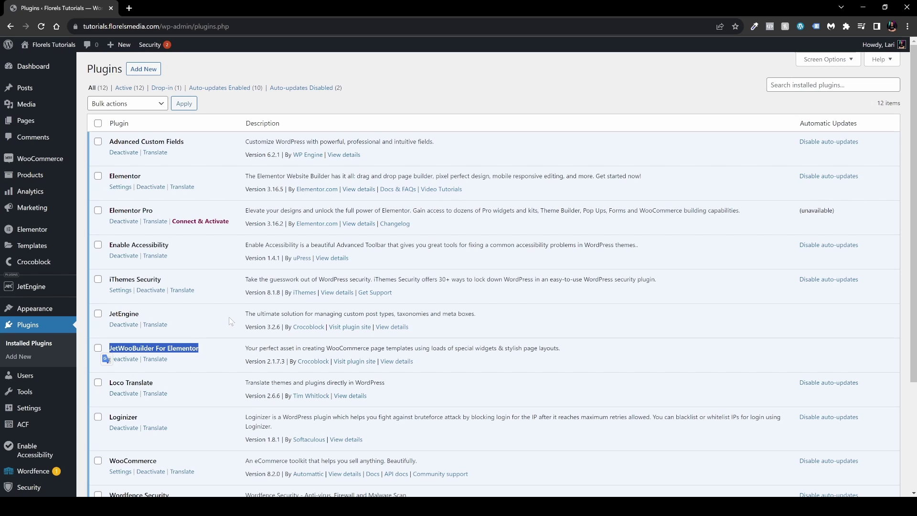
{"action": "left_click", "coordinate": [228, 317]}
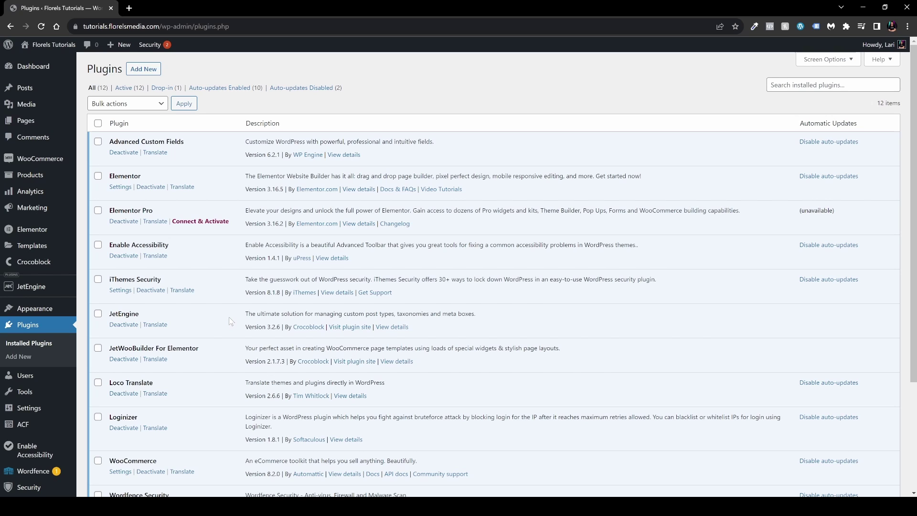
Step: Create a Shop template named "Shop Page Template" in Crocoblock's Woo Page Builder, using the first layout preset with the three-column product grid
{"action": "mouse_move", "coordinate": [34, 262]}
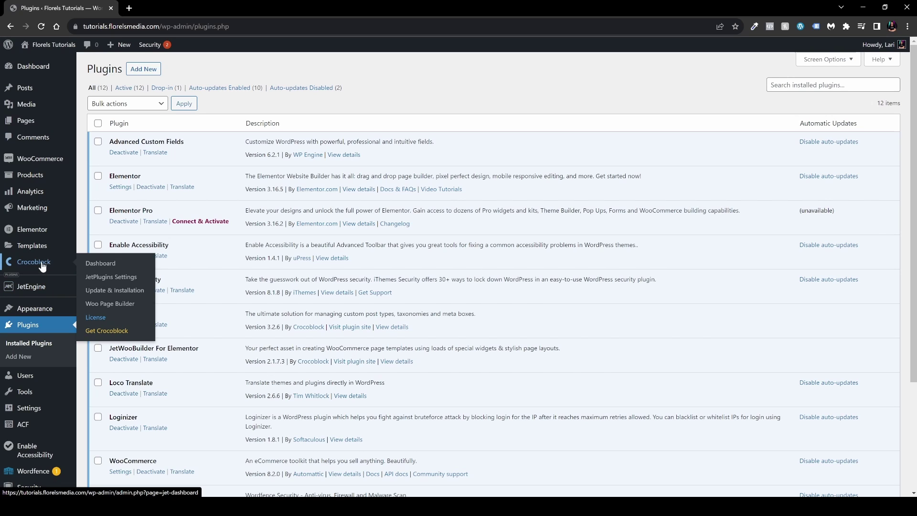
{"action": "left_click", "coordinate": [105, 306]}
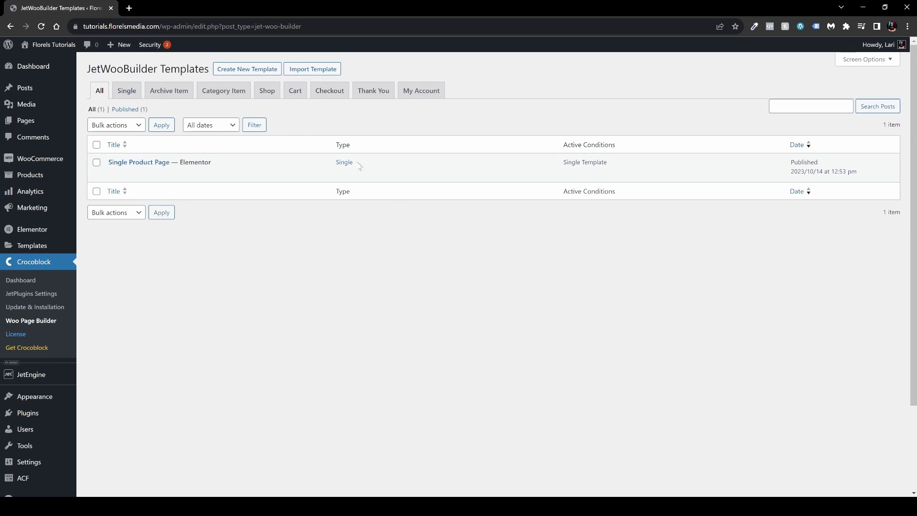
{"action": "left_click", "coordinate": [235, 71]}
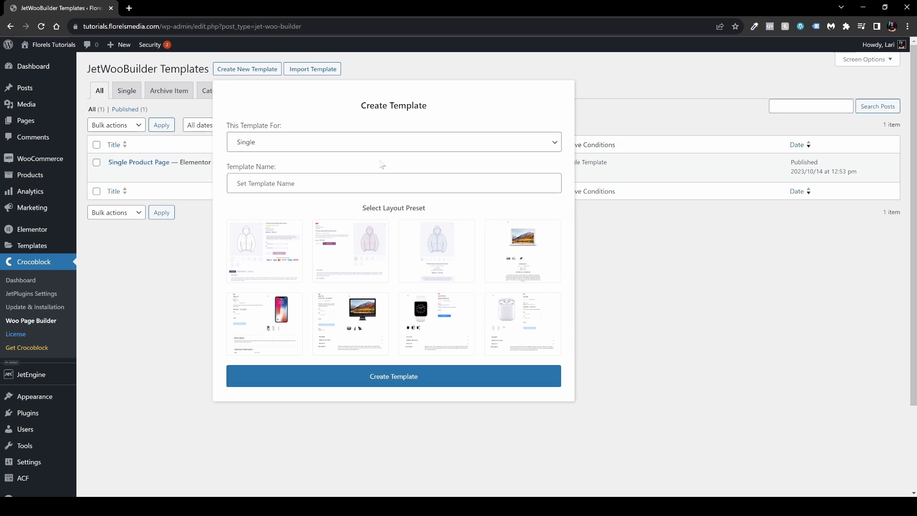
{"action": "left_click", "coordinate": [384, 144]}
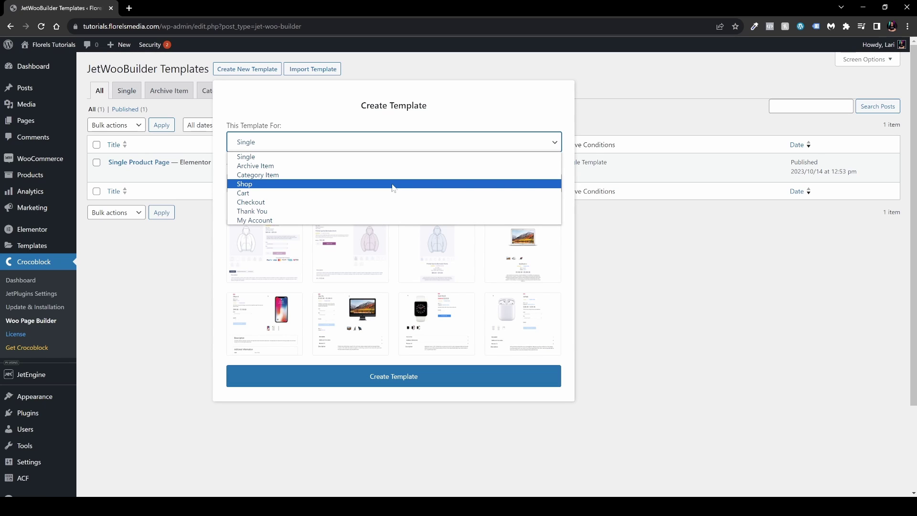
{"action": "left_click", "coordinate": [392, 185]}
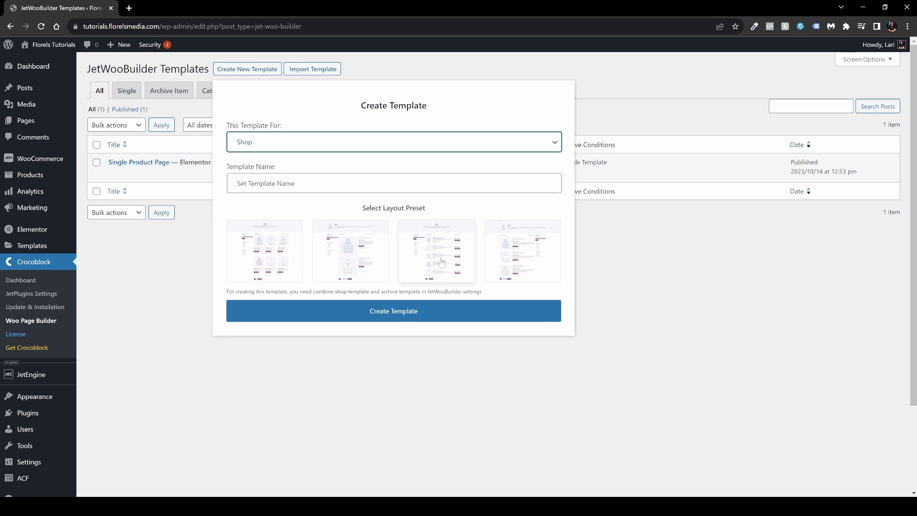
{"action": "left_click", "coordinate": [262, 264]}
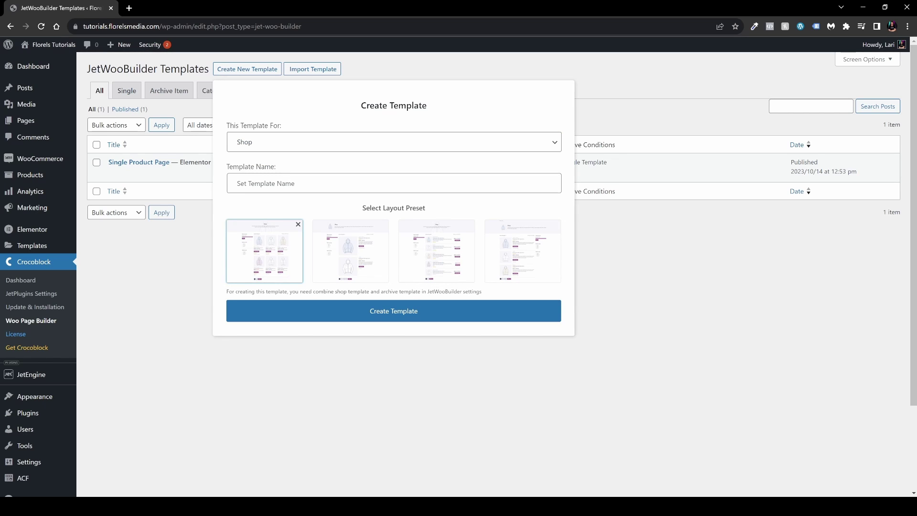
{"action": "left_click", "coordinate": [249, 185]}
{"action": "type", "text": "Shop Page Template"}
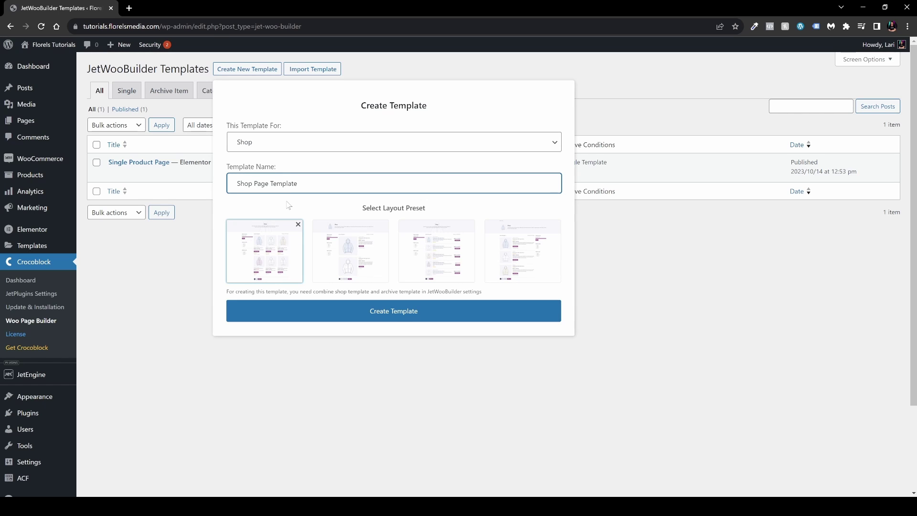
{"action": "left_click", "coordinate": [394, 316]}
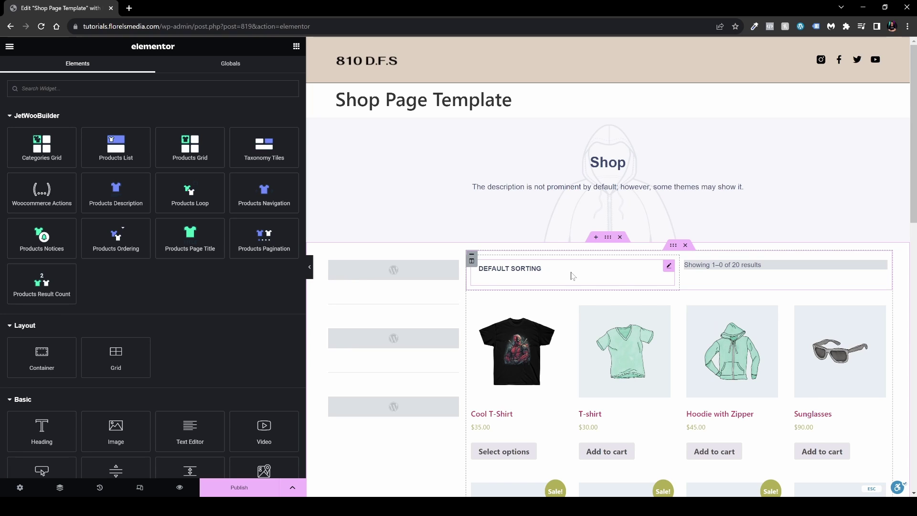
Step: Hide the page title of the shop template through its general settings
{"action": "left_click_drag", "start_coordinate": [525, 101], "coordinate": [315, 102]}
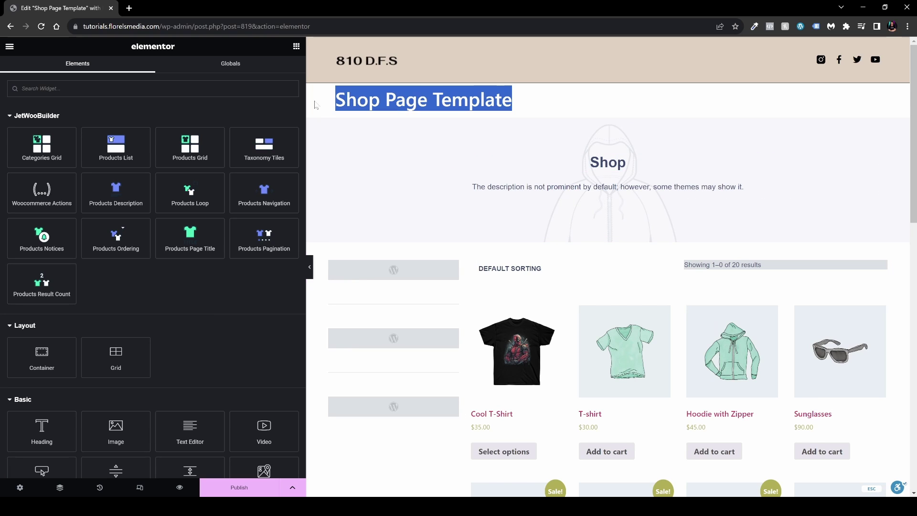
{"action": "left_click", "coordinate": [406, 111]}
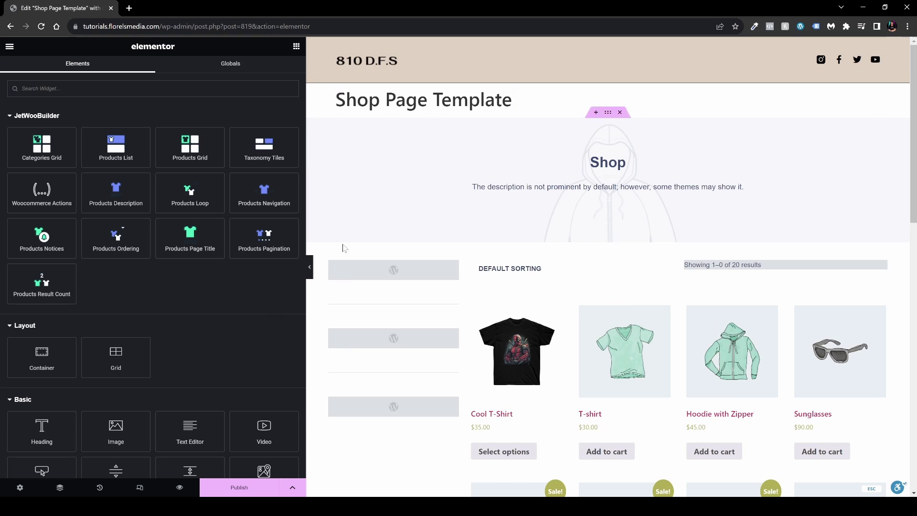
{"action": "left_click", "coordinate": [20, 487]}
{"action": "left_click_drag", "start_coordinate": [11, 228], "coordinate": [47, 228]}
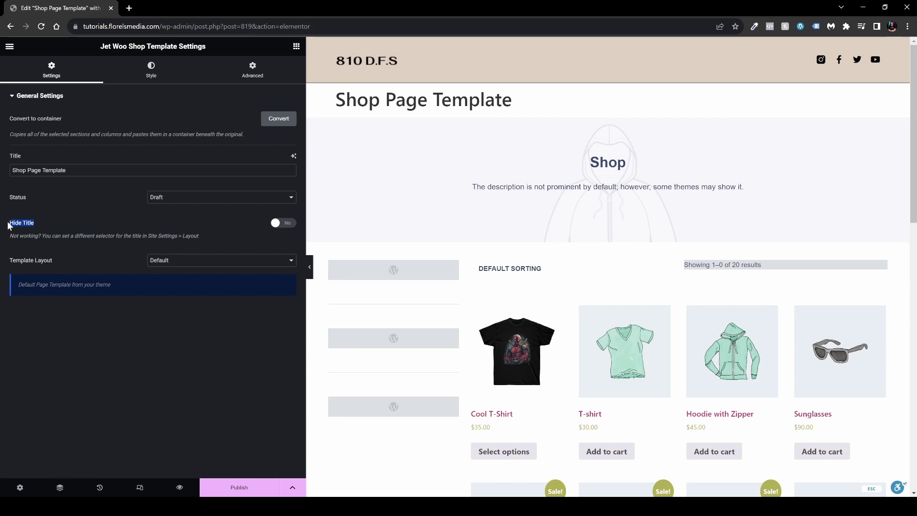
{"action": "left_click", "coordinate": [275, 227]}
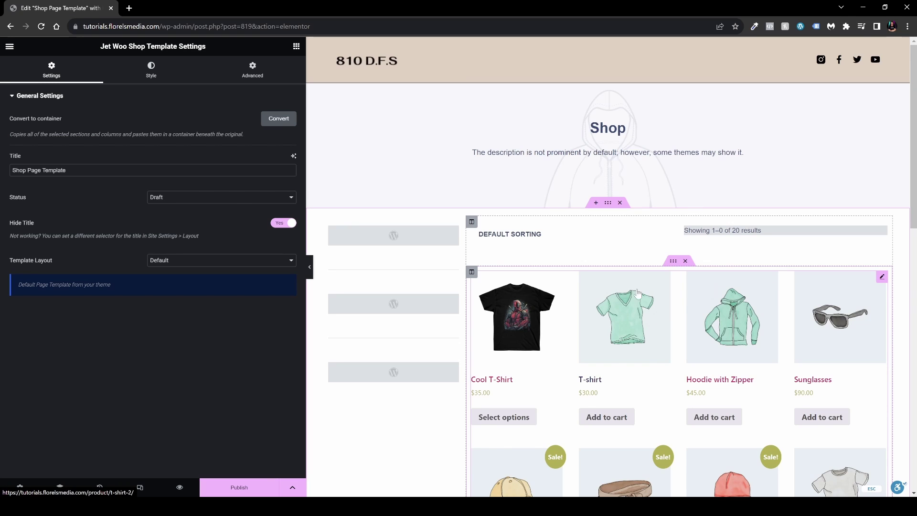
Step: Examine the template's sorting, result count, pagination, products loop and price filter widgets
{"action": "left_click", "coordinate": [521, 245]}
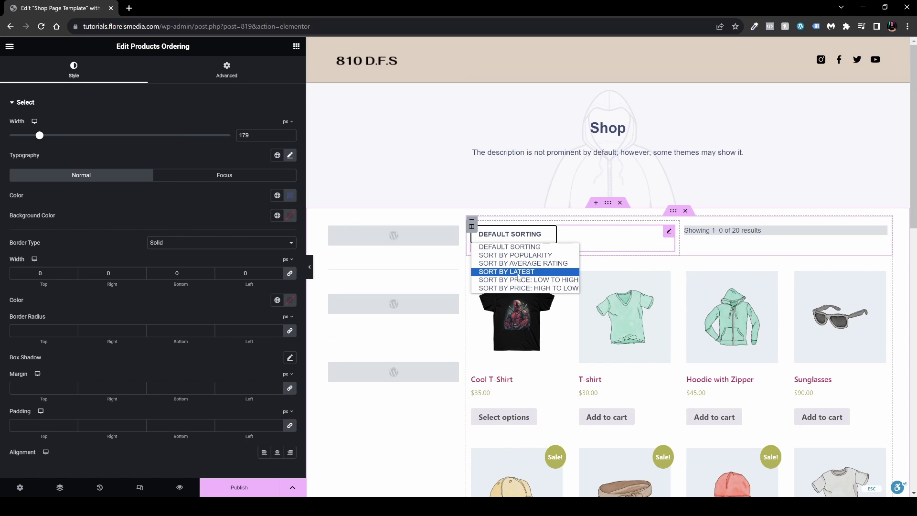
{"action": "left_click", "coordinate": [728, 245]}
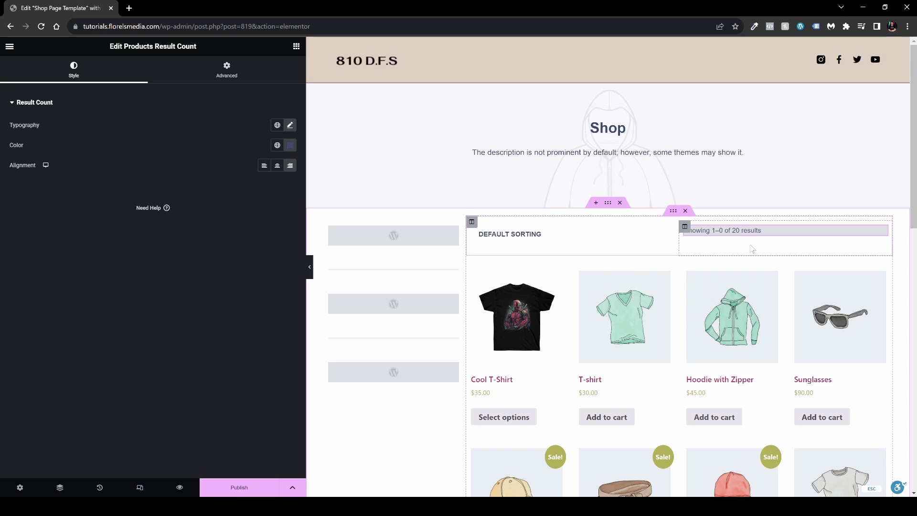
{"action": "scroll", "coordinate": [758, 250], "scroll_direction": "down", "scroll_amount": 1}
{"action": "scroll", "coordinate": [758, 249], "scroll_direction": "down", "scroll_amount": 7}
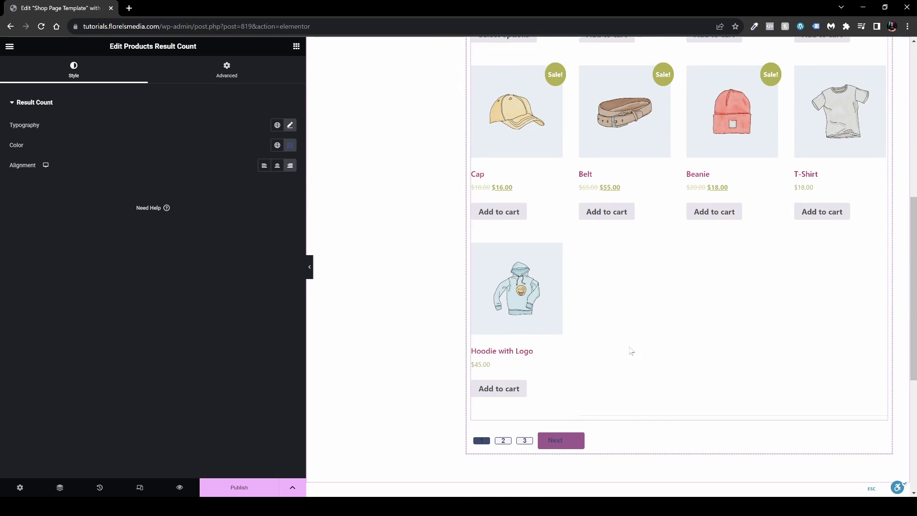
{"action": "left_click", "coordinate": [606, 444]}
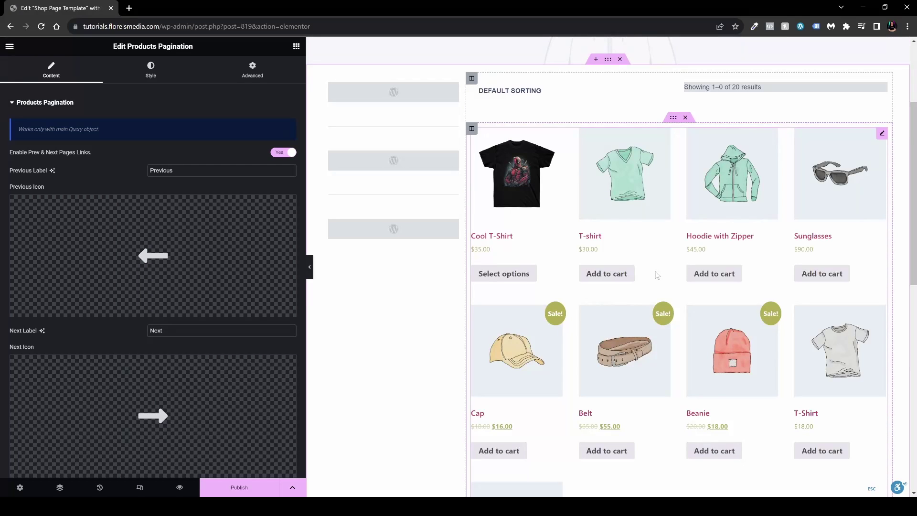
{"action": "scroll", "coordinate": [657, 272], "scroll_direction": "up", "scroll_amount": 5}
{"action": "left_click", "coordinate": [658, 275]}
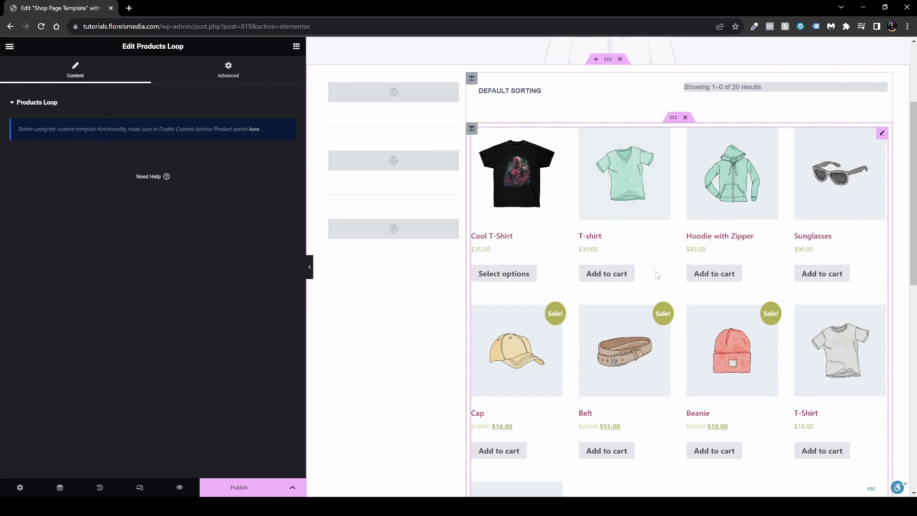
{"action": "scroll", "coordinate": [669, 286], "scroll_direction": "up", "scroll_amount": 2}
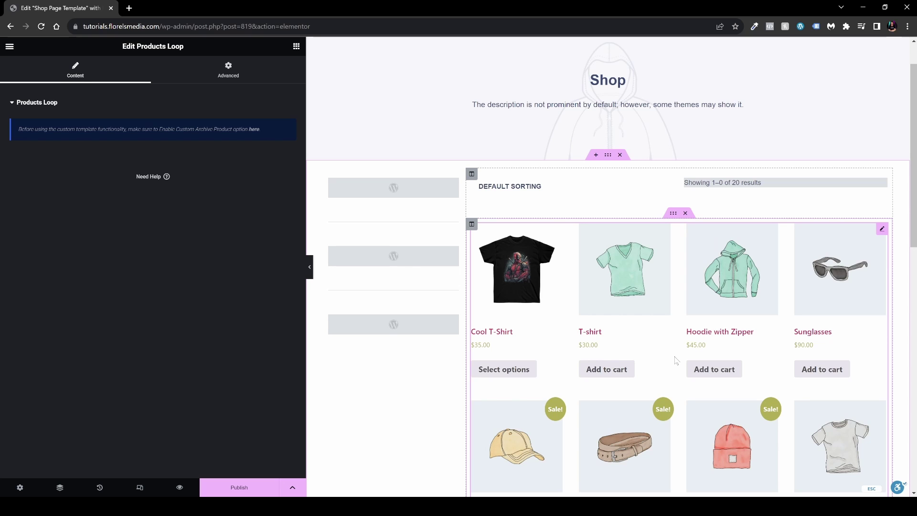
{"action": "left_click", "coordinate": [413, 196]}
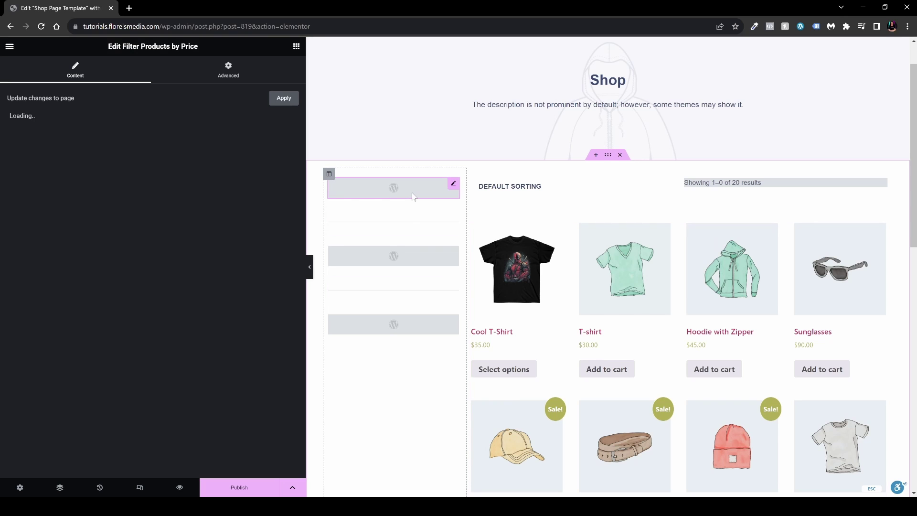
{"action": "scroll", "coordinate": [579, 395], "scroll_direction": "down", "scroll_amount": 7}
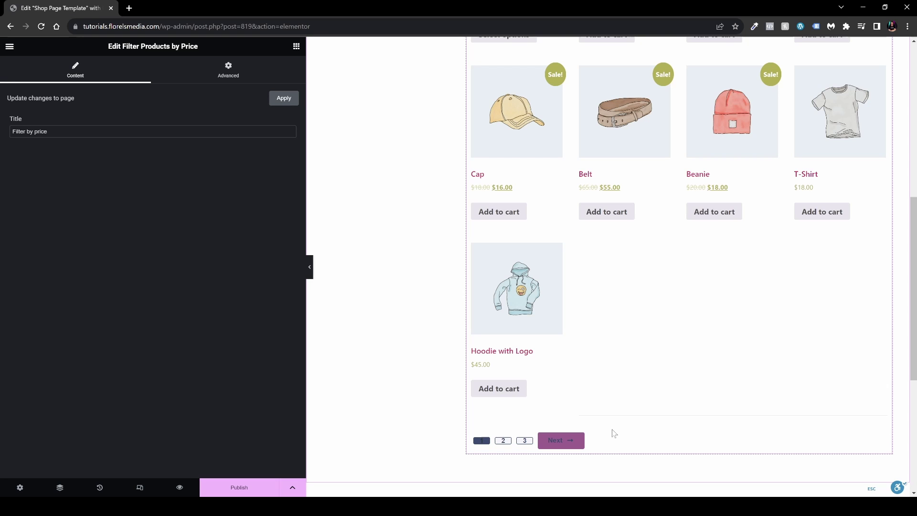
{"action": "left_click", "coordinate": [659, 374]}
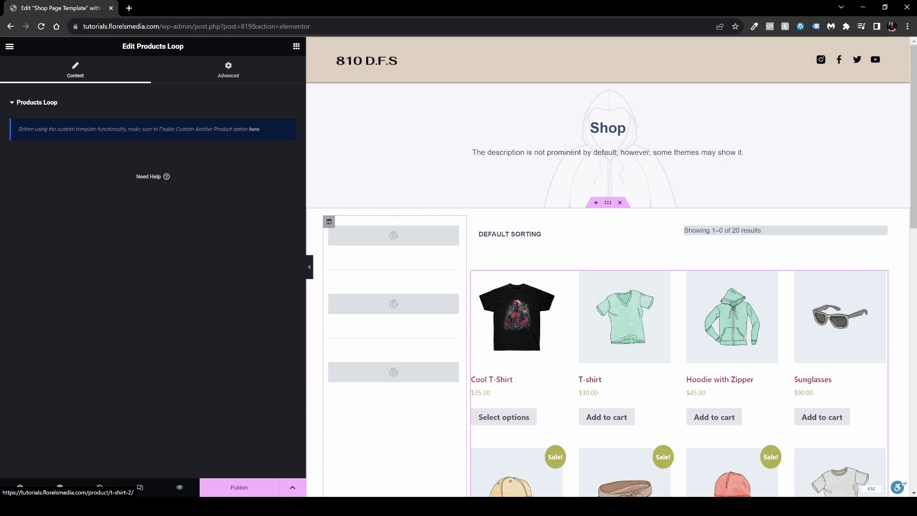
Step: Publish the shop template and exit the editor to the template list
{"action": "left_click", "coordinate": [240, 488]}
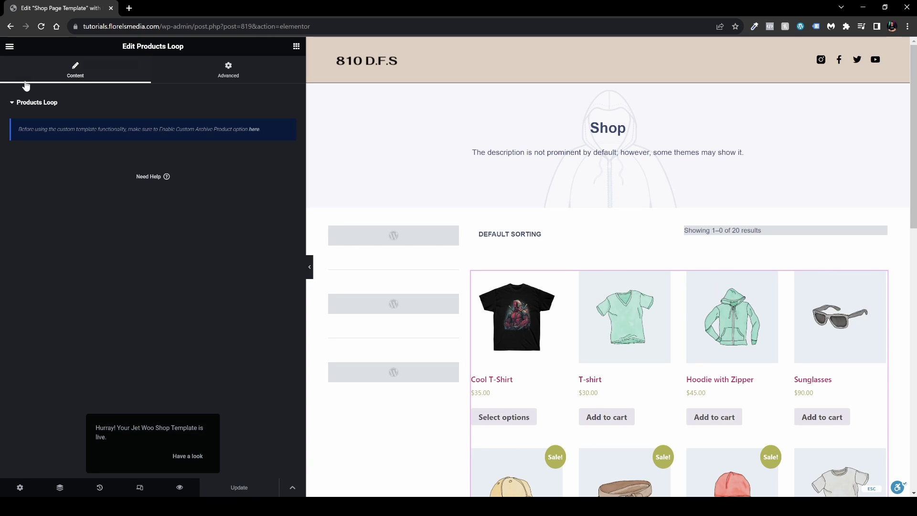
{"action": "left_click", "coordinate": [9, 46]}
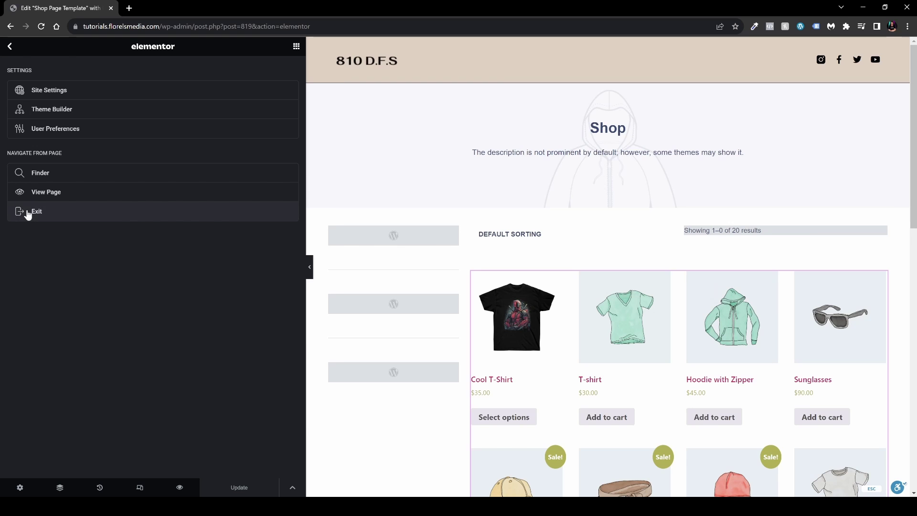
{"action": "left_click", "coordinate": [28, 213]}
Step: Create an Archive Item template named "Single Grid Item" with the fourth layout preset, the four-column product grid
{"action": "left_click", "coordinate": [256, 69]}
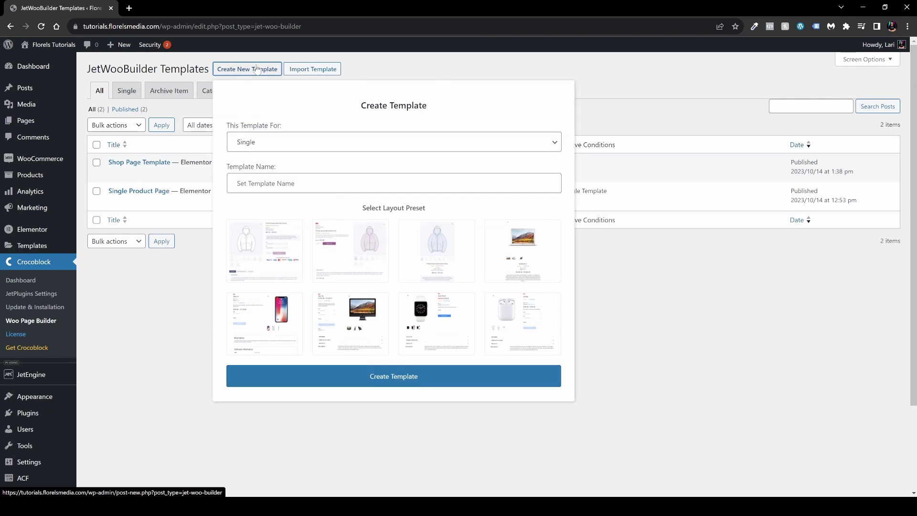
{"action": "left_click", "coordinate": [279, 143]}
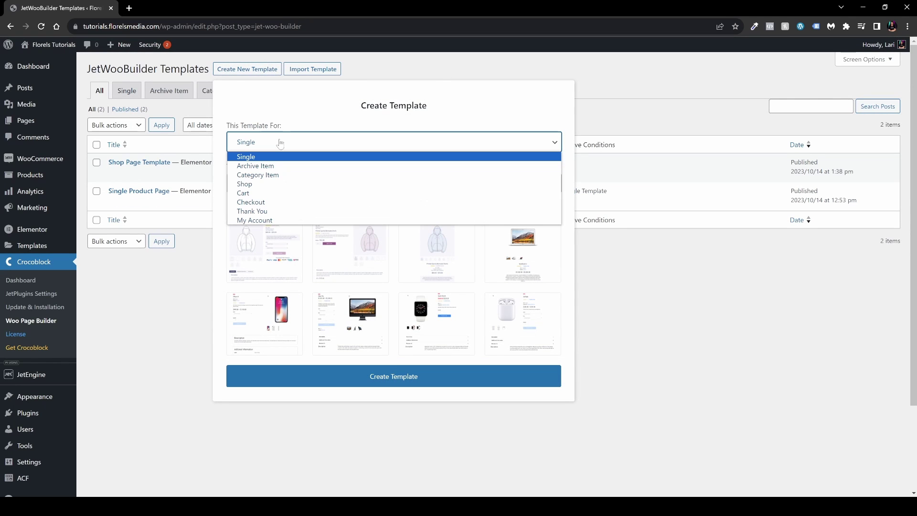
{"action": "left_click", "coordinate": [289, 166]}
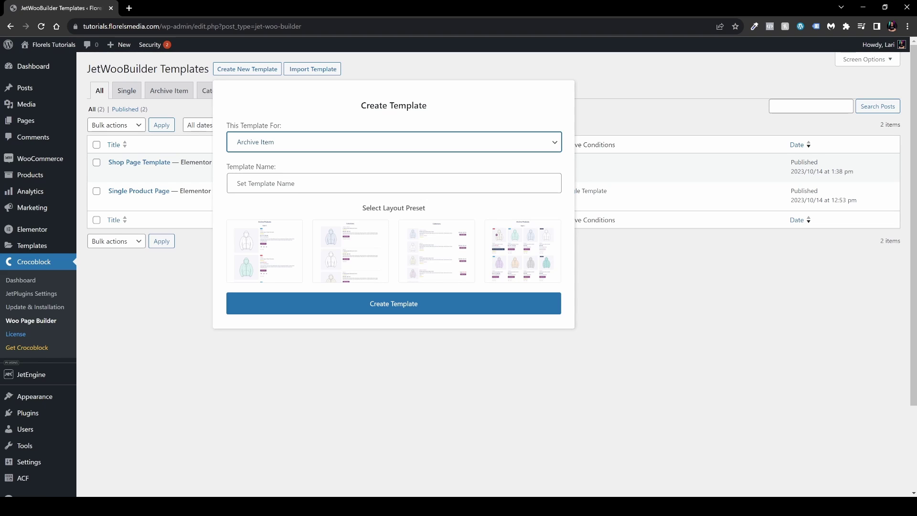
{"action": "left_click", "coordinate": [238, 183]}
{"action": "type", "text": "Single "}
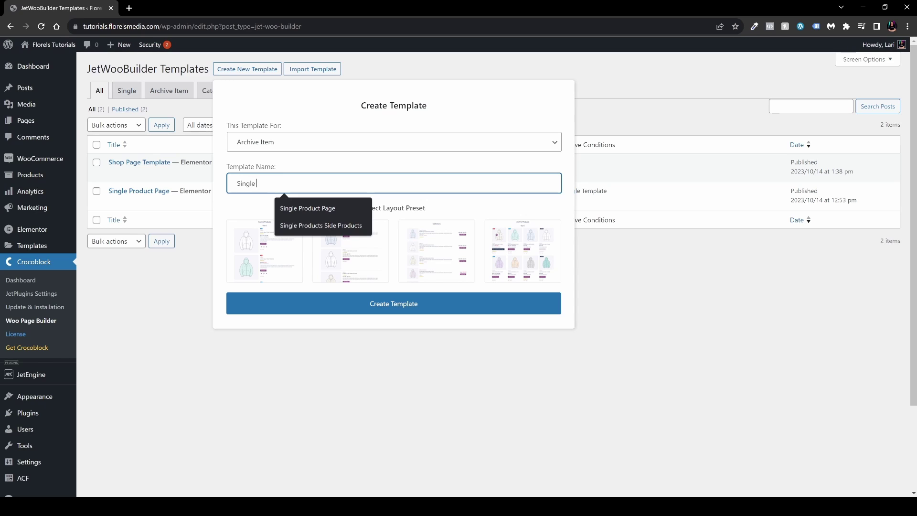
{"action": "type", "text": "Grid Item"}
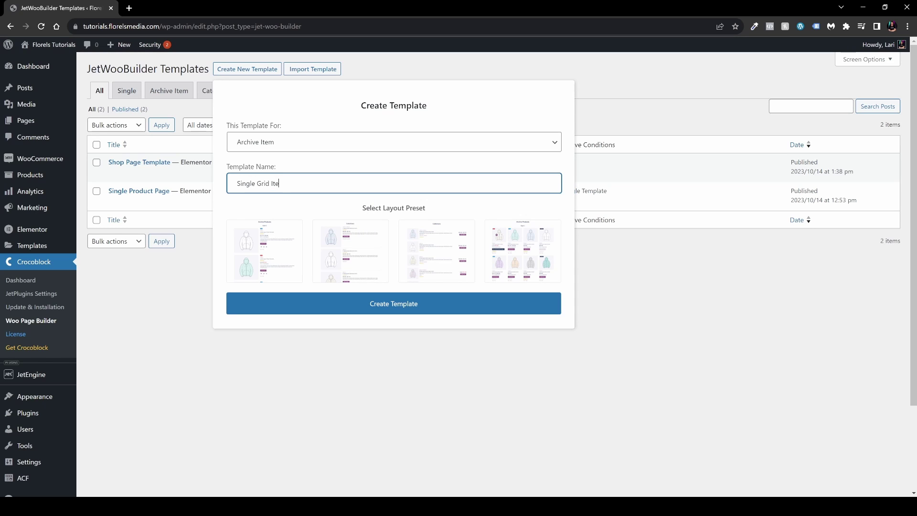
{"action": "left_click", "coordinate": [519, 251]}
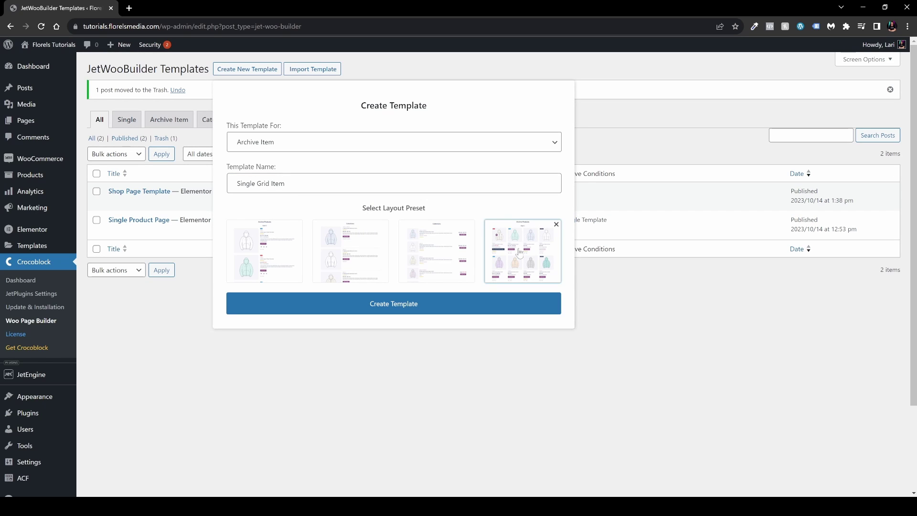
{"action": "left_click", "coordinate": [416, 307]}
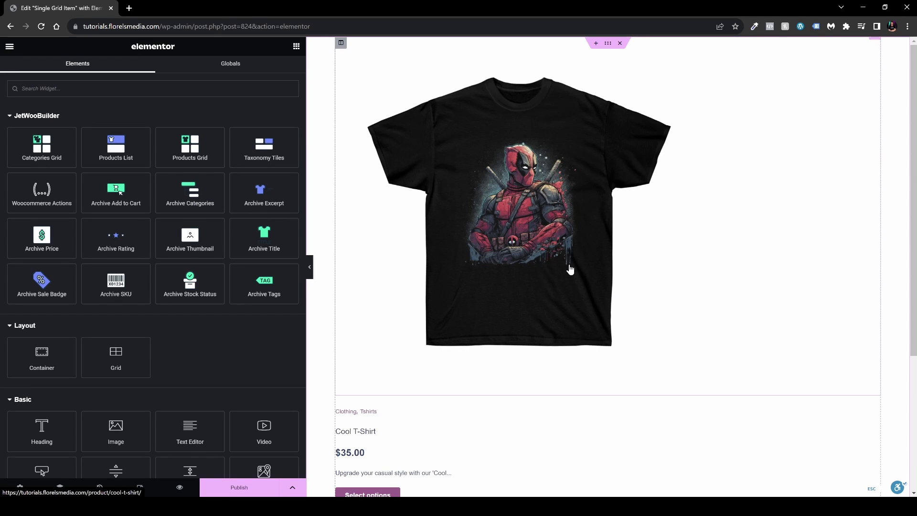
Step: Set the product thumbnail's size to Full in the Single Grid Item template
{"action": "left_click", "coordinate": [679, 267]}
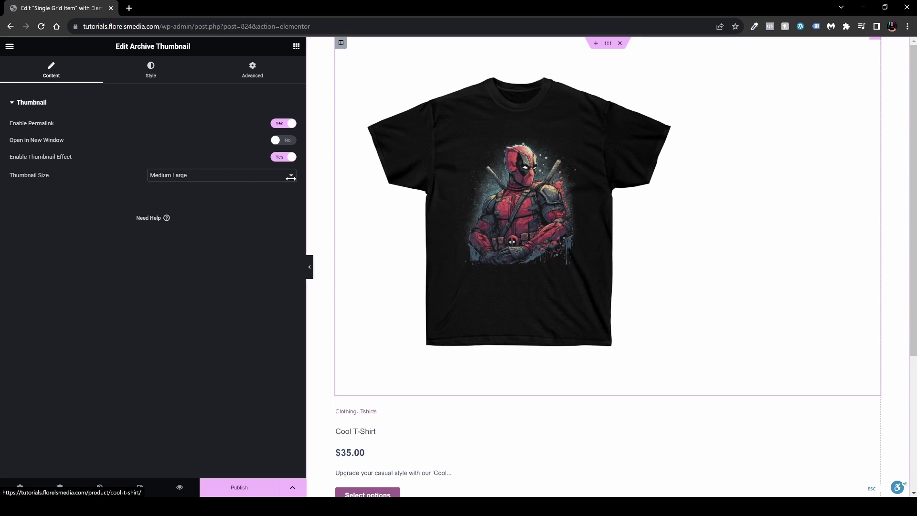
{"action": "left_click", "coordinate": [157, 176]}
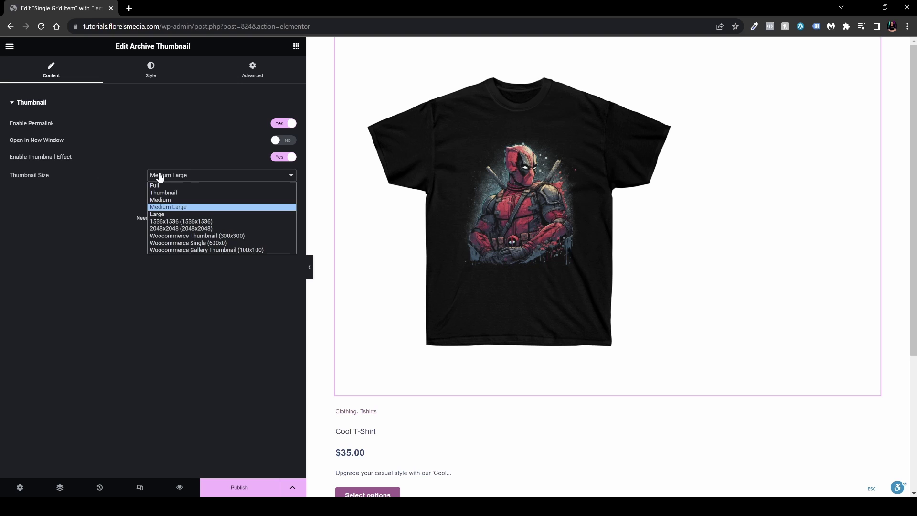
{"action": "left_click", "coordinate": [192, 186]}
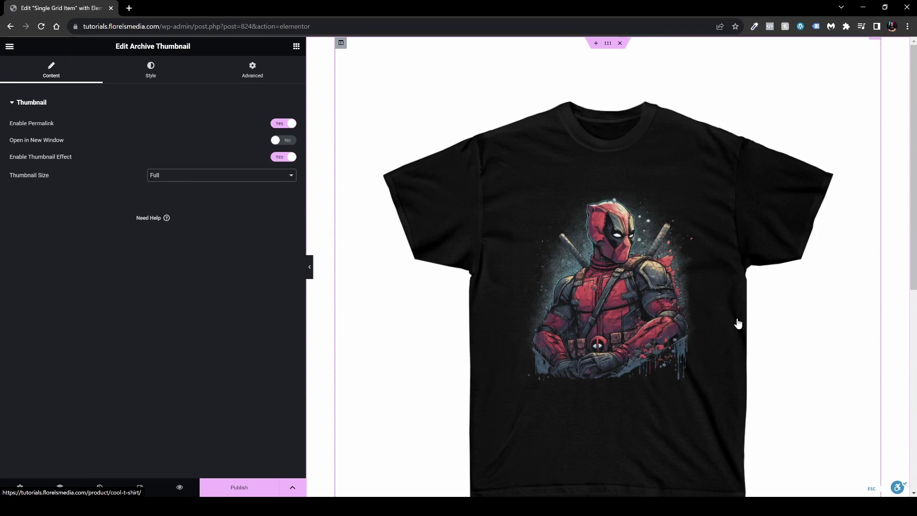
{"action": "scroll", "coordinate": [737, 321], "scroll_direction": "down", "scroll_amount": 4}
{"action": "scroll", "coordinate": [694, 295], "scroll_direction": "down", "scroll_amount": 2}
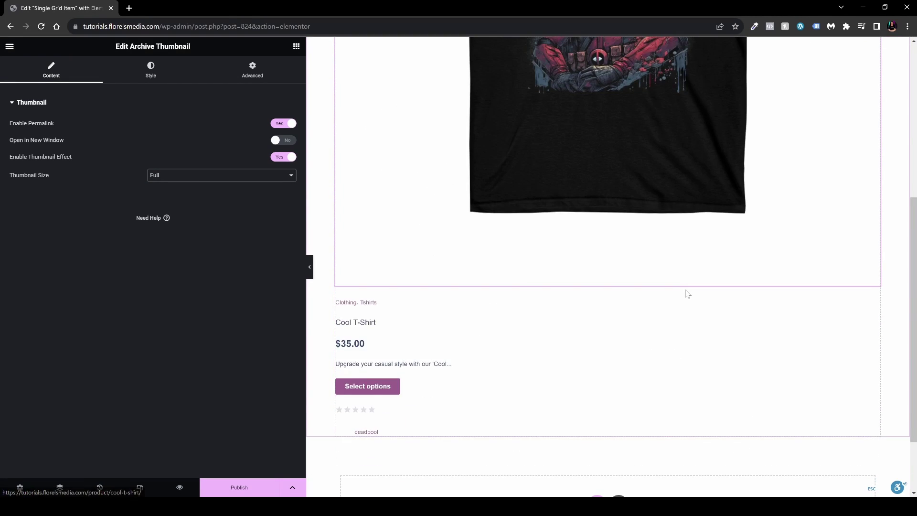
{"action": "scroll", "coordinate": [685, 294], "scroll_direction": "up", "scroll_amount": 6}
{"action": "scroll", "coordinate": [630, 302], "scroll_direction": "down", "scroll_amount": 5}
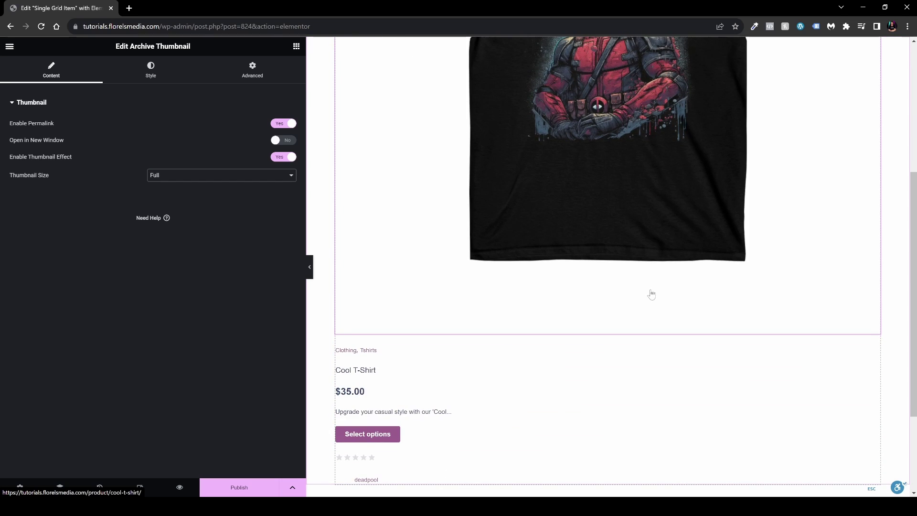
{"action": "scroll", "coordinate": [645, 301], "scroll_direction": "down", "scroll_amount": 1}
{"action": "scroll", "coordinate": [414, 310], "scroll_direction": "down", "scroll_amount": 1}
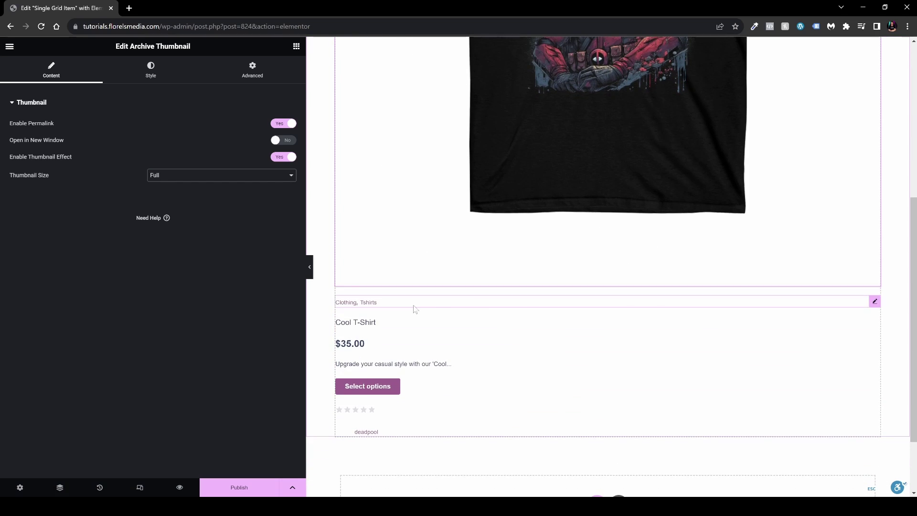
Step: Examine the settings of the tags, rating, add to cart, excerpt, price, title and categories widgets
{"action": "left_click", "coordinate": [401, 432]}
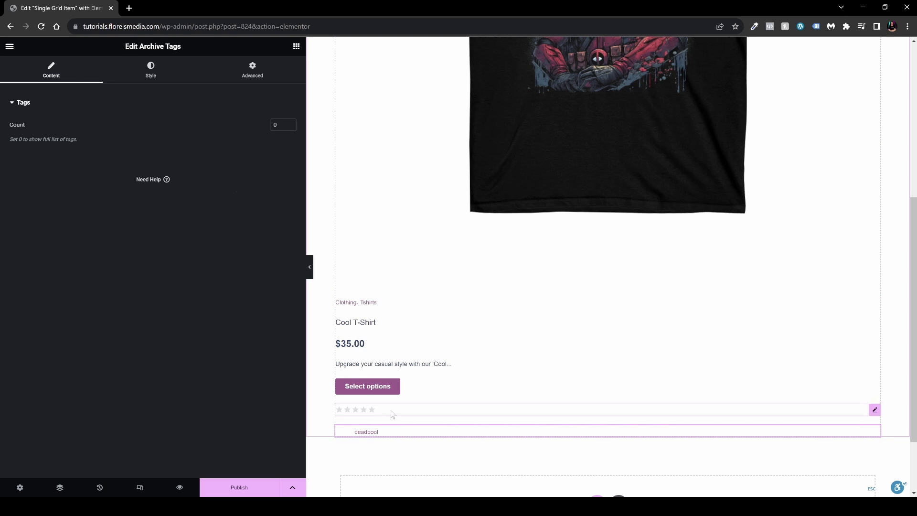
{"action": "left_click", "coordinate": [393, 413]}
{"action": "left_click", "coordinate": [412, 392]}
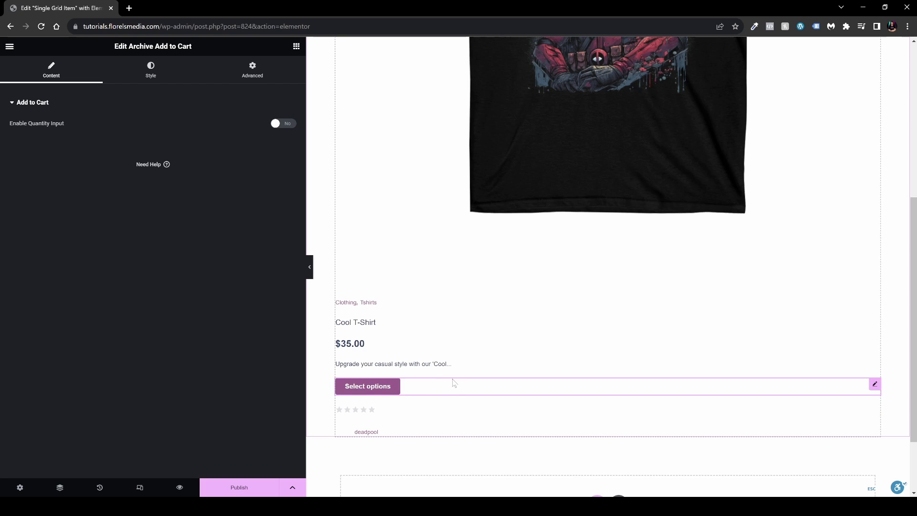
{"action": "left_click", "coordinate": [472, 369]}
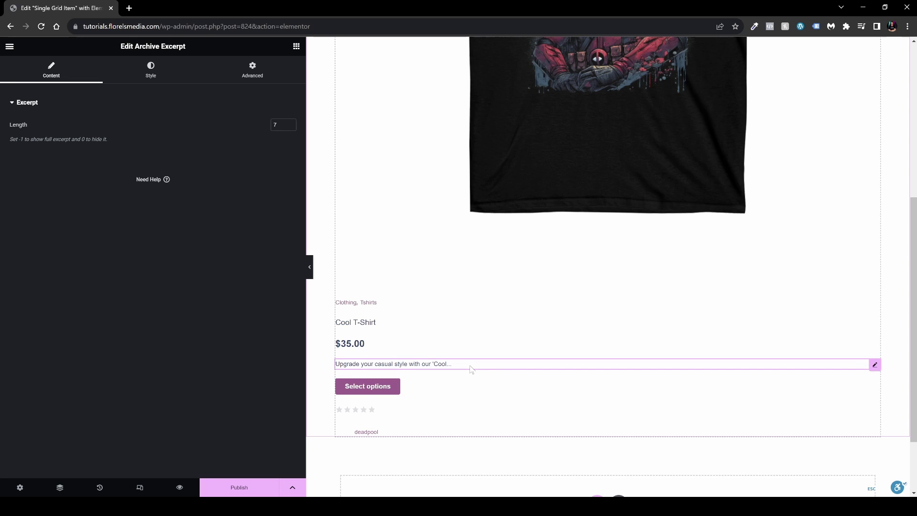
{"action": "left_click", "coordinate": [413, 348]}
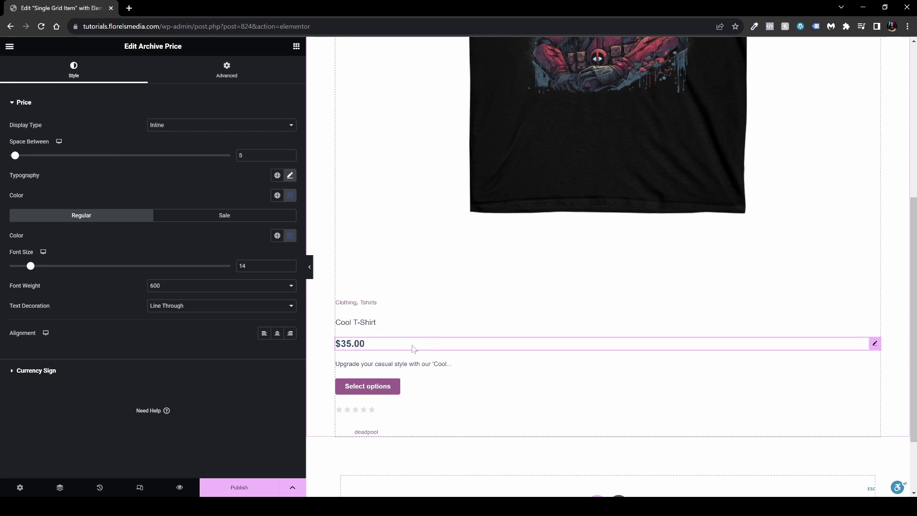
{"action": "left_click", "coordinate": [395, 326]}
{"action": "left_click", "coordinate": [398, 305]}
Step: Delete the categories, rating and tags widgets from the grid item template
{"action": "right_click", "coordinate": [397, 305]}
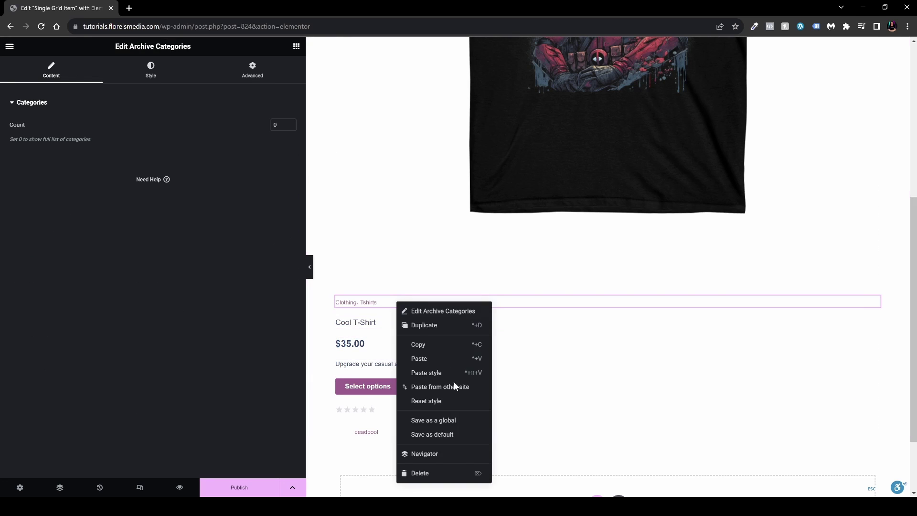
{"action": "left_click", "coordinate": [436, 472]}
{"action": "right_click", "coordinate": [402, 388]}
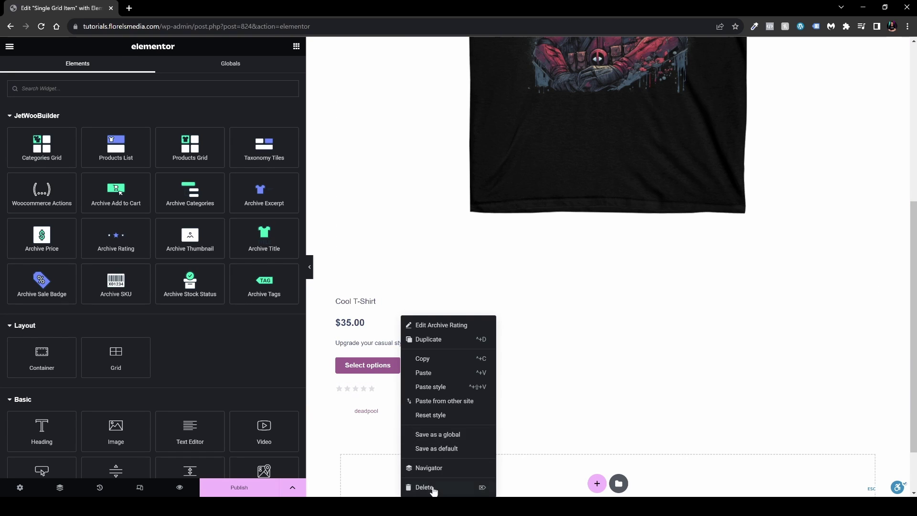
{"action": "left_click", "coordinate": [433, 487]}
{"action": "right_click", "coordinate": [407, 391]}
{"action": "left_click", "coordinate": [432, 487]}
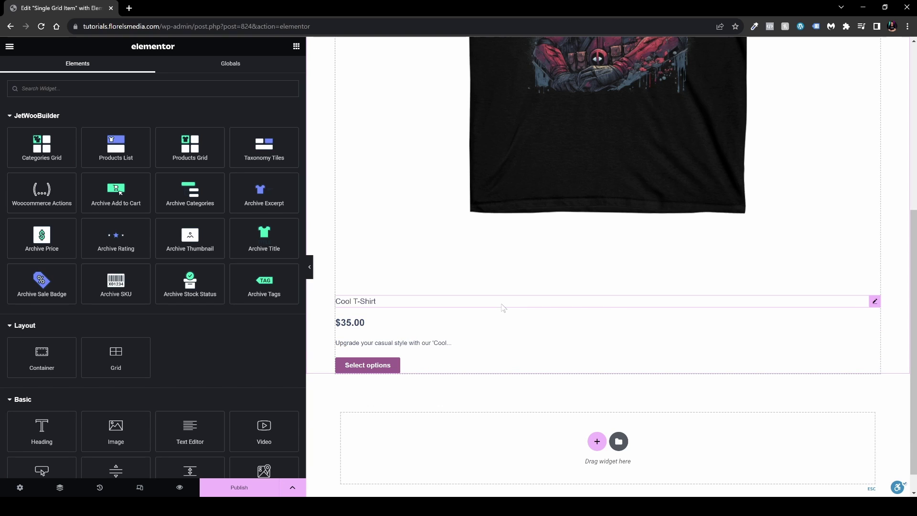
Step: Center-align the product title and the price
{"action": "left_click", "coordinate": [503, 308]}
{"action": "left_click", "coordinate": [151, 71]}
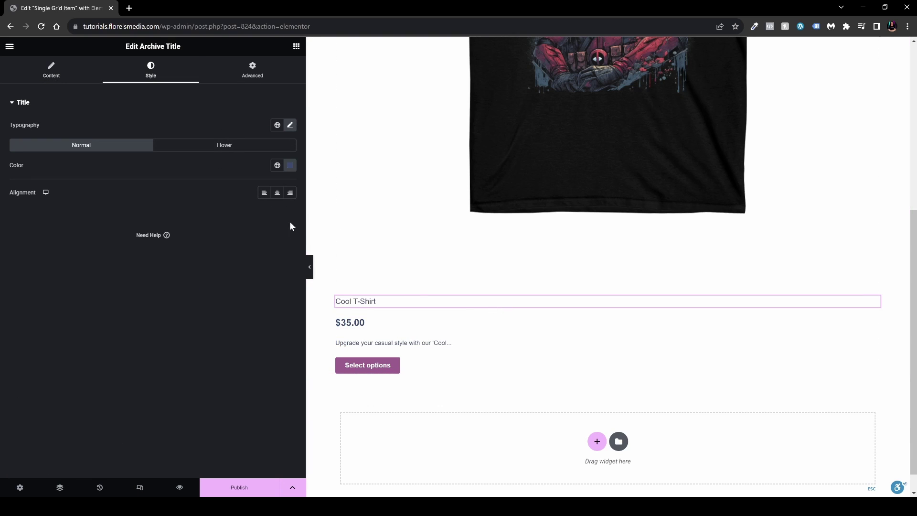
{"action": "left_click", "coordinate": [277, 192]}
{"action": "left_click", "coordinate": [401, 323]}
{"action": "left_click", "coordinate": [277, 332]}
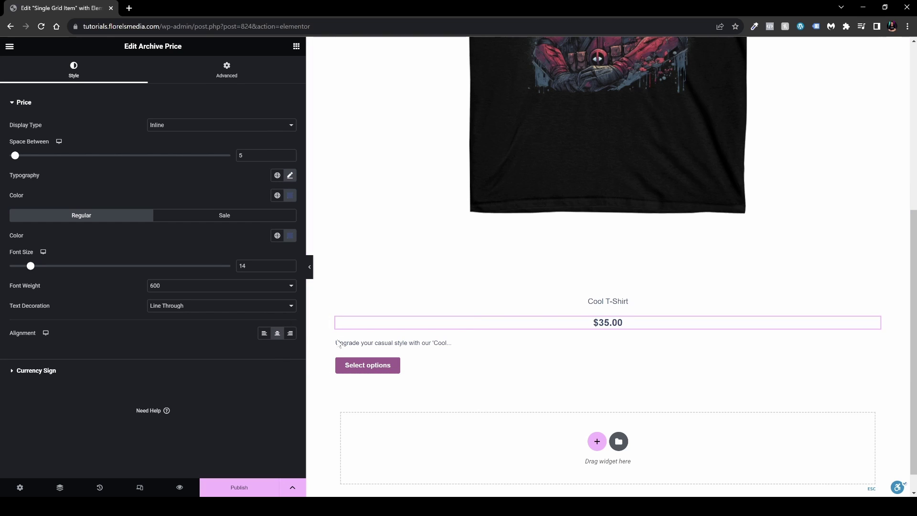
Step: Center-align the product excerpt below the price
{"action": "left_click", "coordinate": [460, 343]}
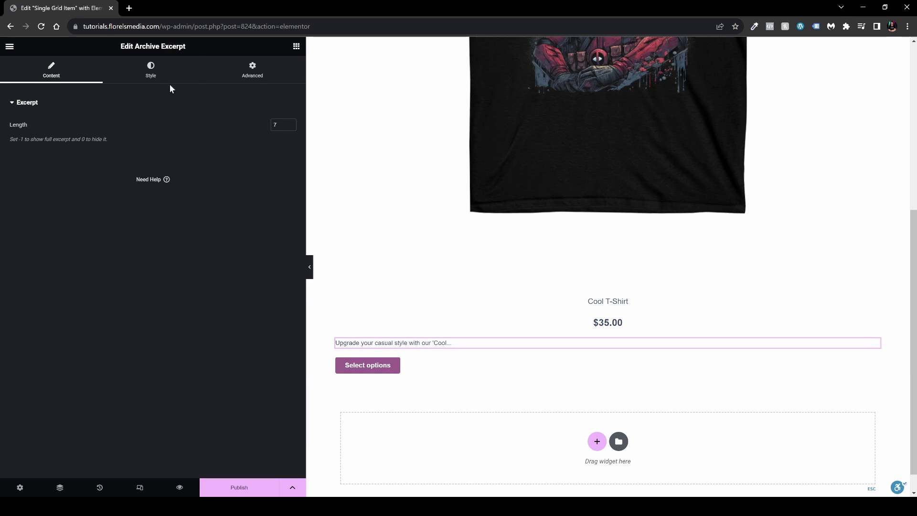
{"action": "left_click", "coordinate": [153, 76]}
{"action": "left_click", "coordinate": [278, 186]}
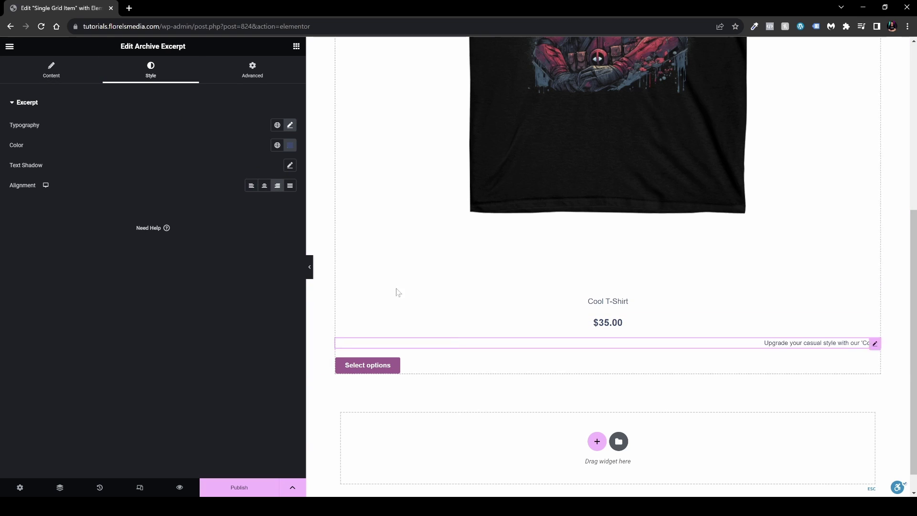
{"action": "left_click", "coordinate": [264, 185]}
Step: Center-align the add to cart button and the product thumbnail
{"action": "left_click", "coordinate": [440, 371]}
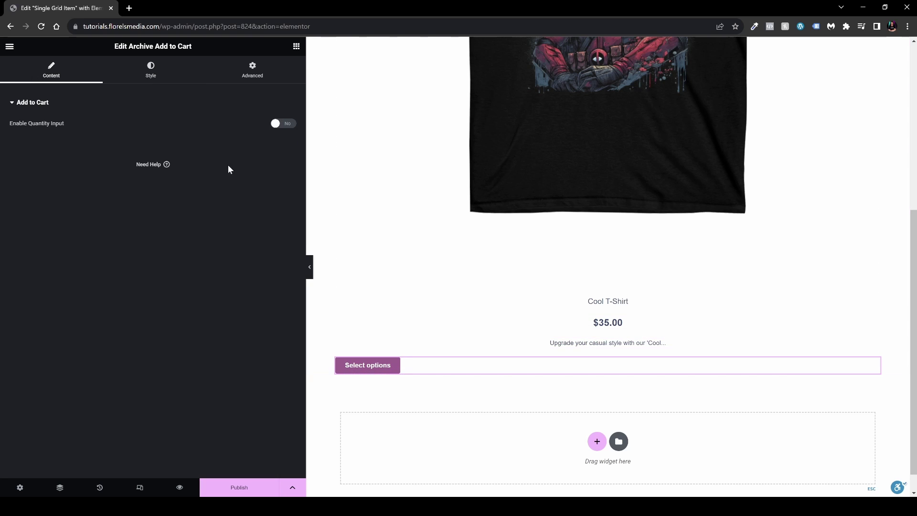
{"action": "left_click", "coordinate": [158, 72]}
{"action": "left_click", "coordinate": [277, 378]}
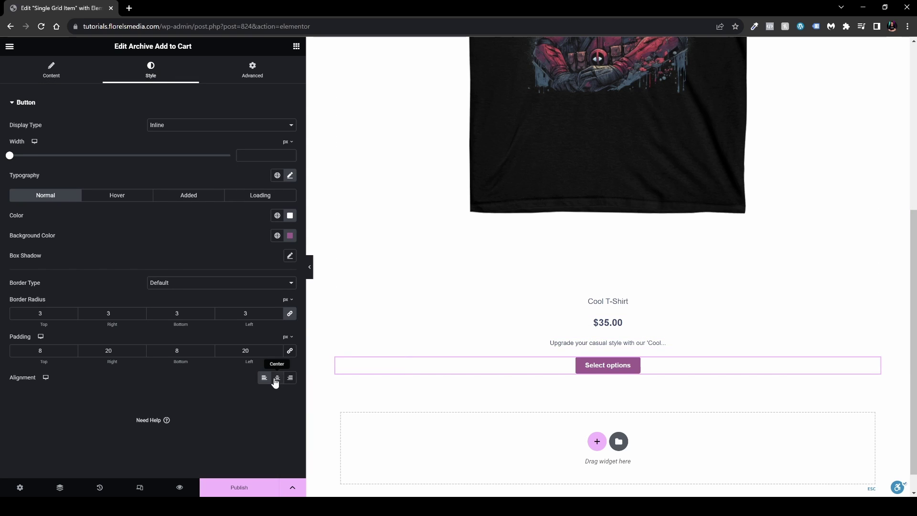
{"action": "left_click", "coordinate": [608, 119]}
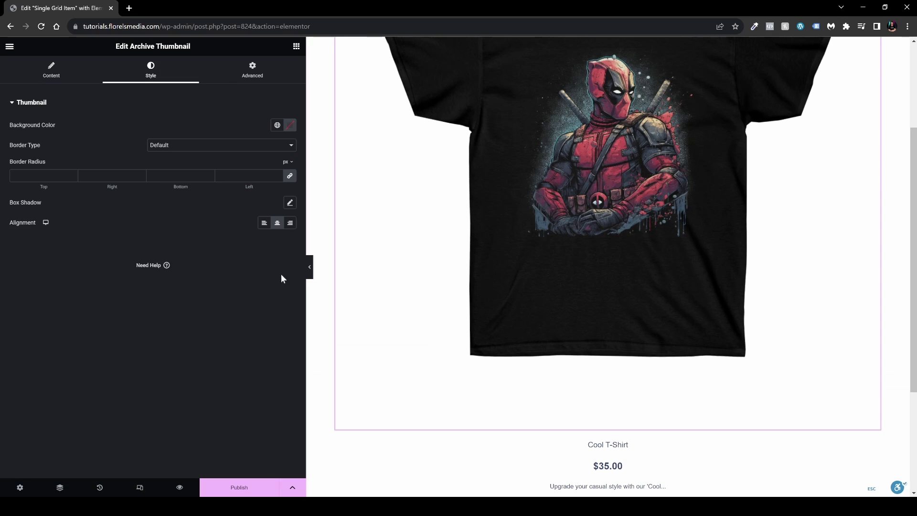
Step: Publish the Single Grid Item template and exit the editor to the template list
{"action": "left_click", "coordinate": [239, 488]}
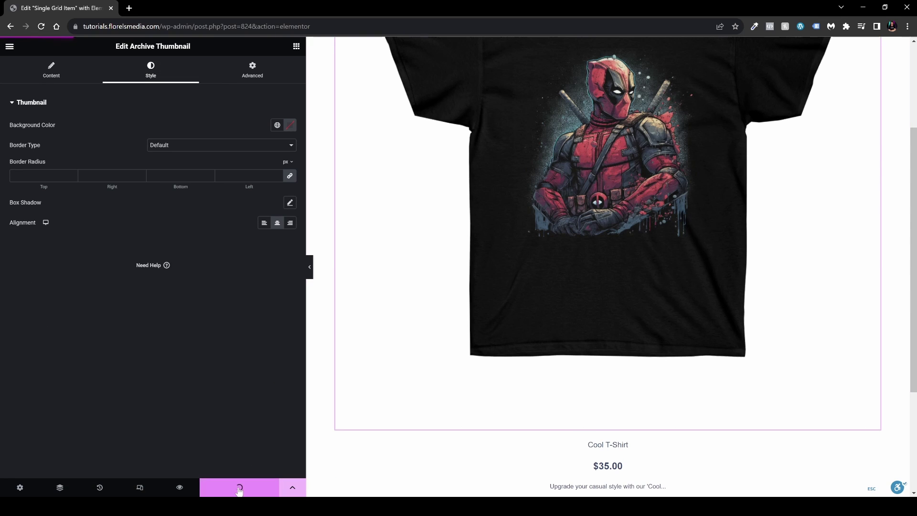
{"action": "scroll", "coordinate": [510, 329], "scroll_direction": "down", "scroll_amount": 3}
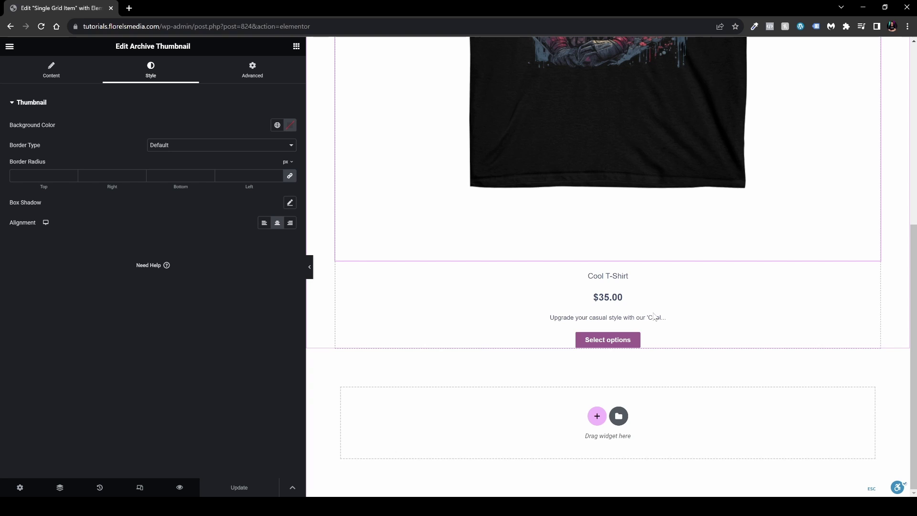
{"action": "scroll", "coordinate": [654, 317], "scroll_direction": "up", "scroll_amount": 3}
{"action": "left_click", "coordinate": [10, 46]}
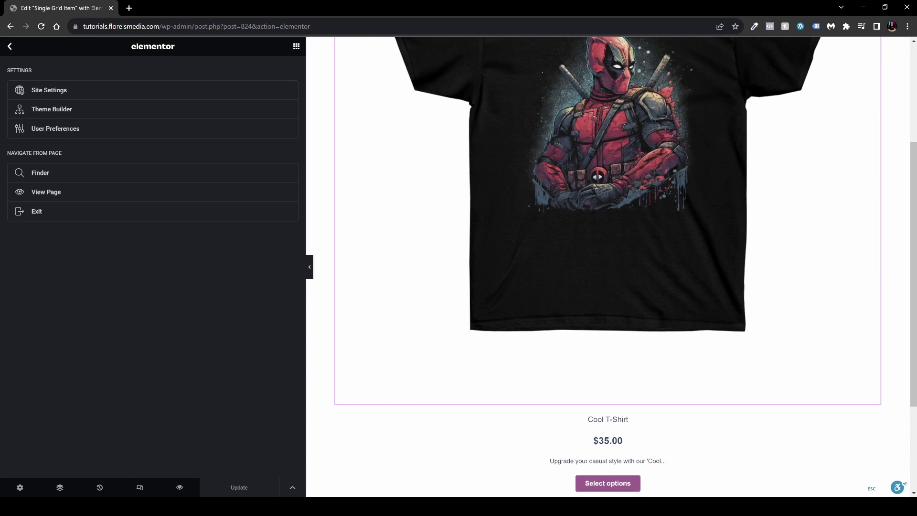
{"action": "left_click", "coordinate": [61, 215]}
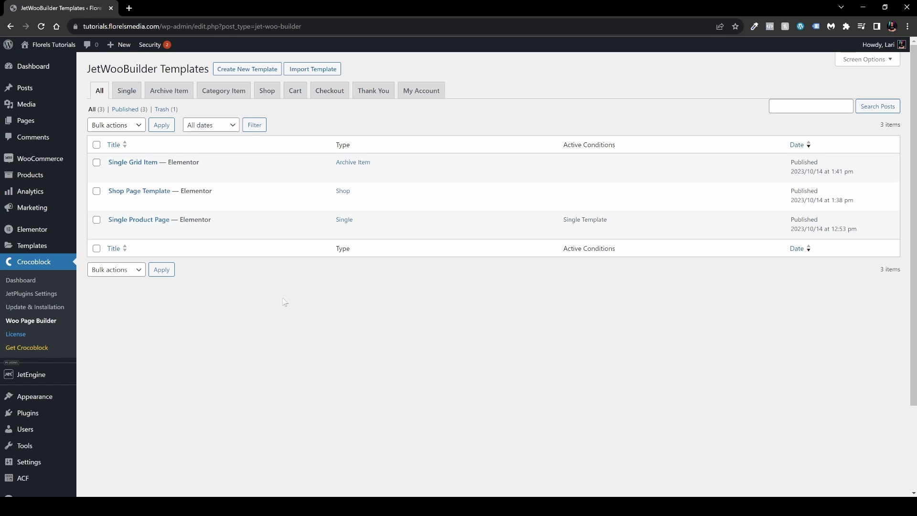
Step: Create an Archive Item template named "Single List Item" with the first layout preset
{"action": "left_click", "coordinate": [247, 69]}
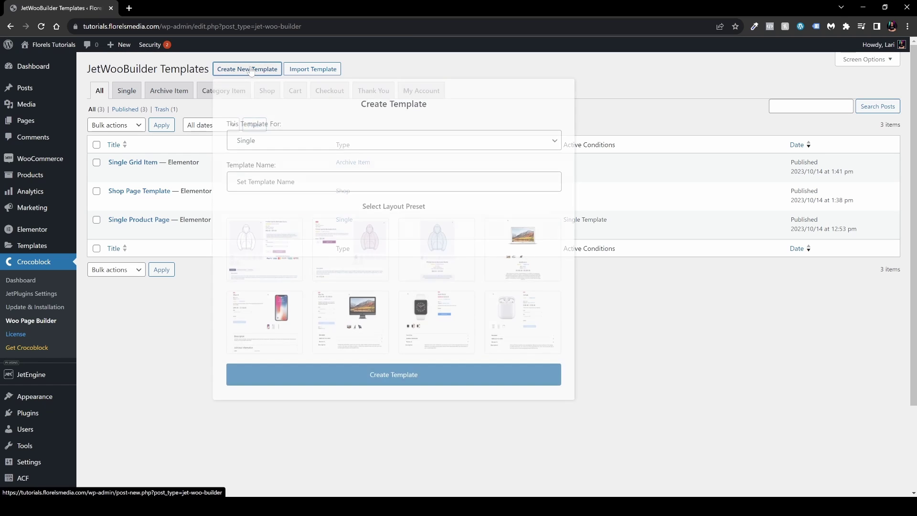
{"action": "left_click", "coordinate": [369, 143]}
{"action": "left_click", "coordinate": [360, 167]}
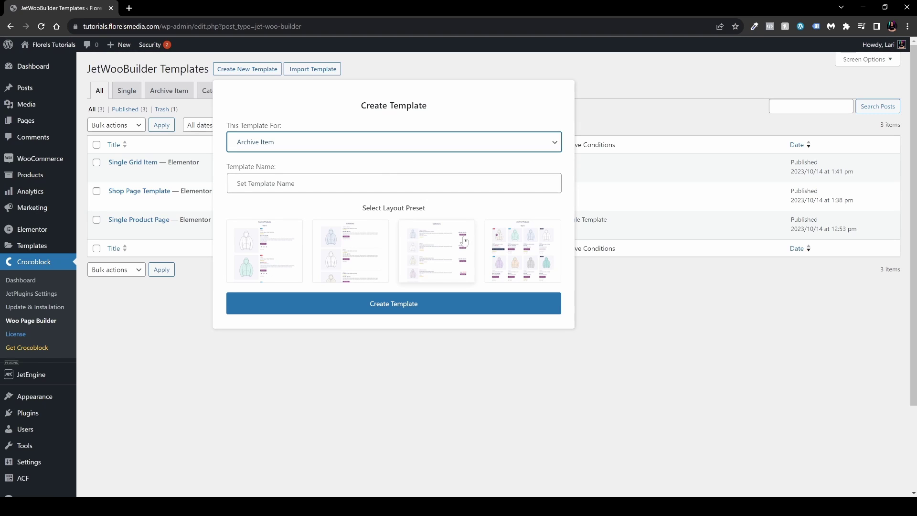
{"action": "left_click", "coordinate": [267, 263]}
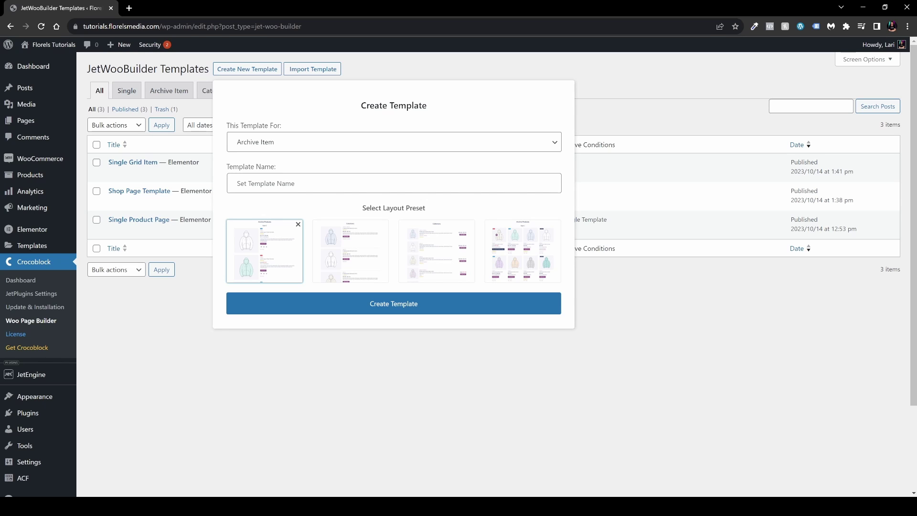
{"action": "left_click", "coordinate": [287, 184]}
{"action": "type", "text": "Single List Item"}
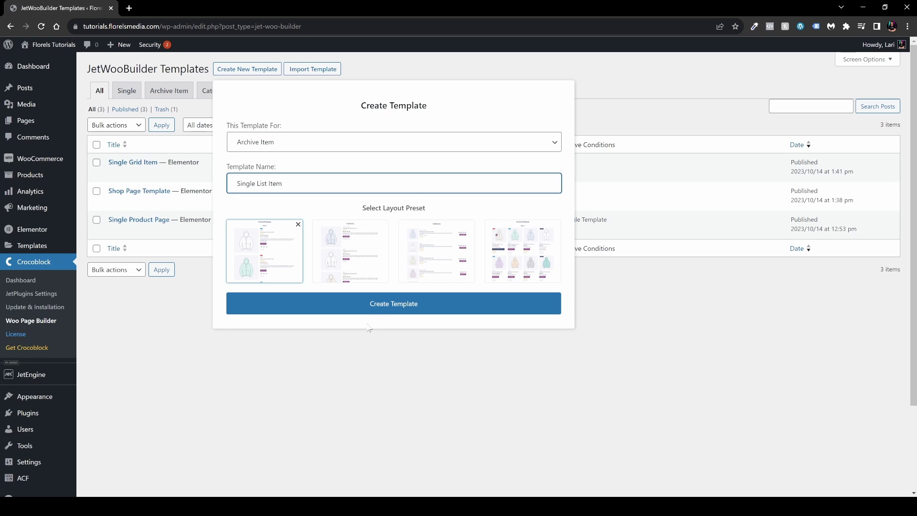
{"action": "left_click", "coordinate": [373, 310]}
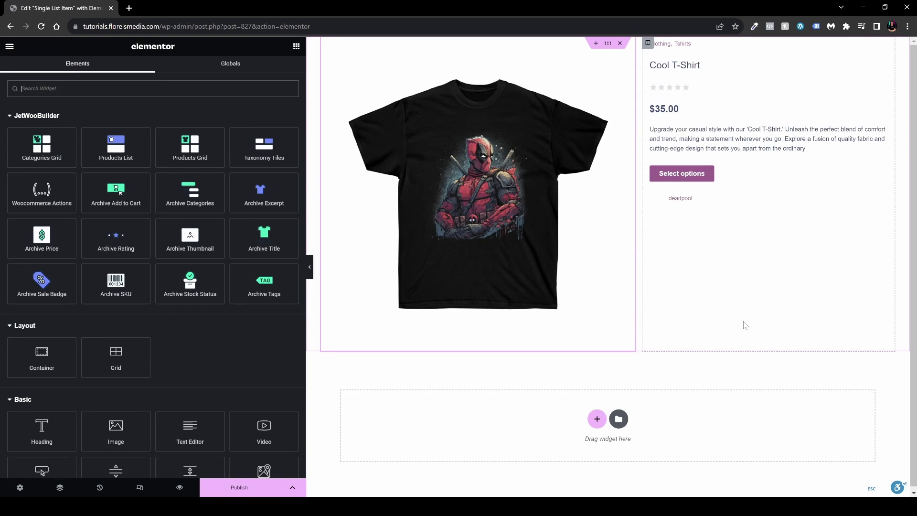
Step: Delete the categories, rating and tags widgets from the list item template
{"action": "right_click", "coordinate": [717, 45]}
{"action": "left_click", "coordinate": [741, 213]}
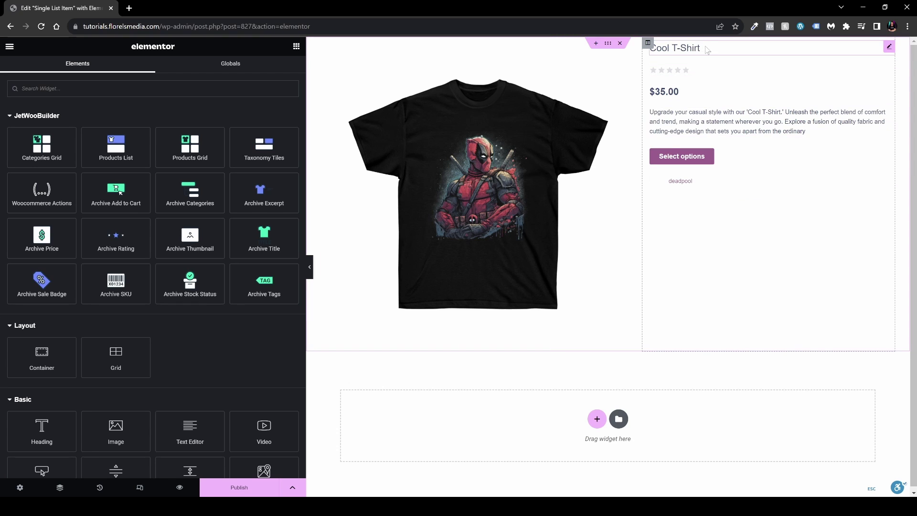
{"action": "right_click", "coordinate": [719, 71]}
{"action": "left_click", "coordinate": [742, 242]}
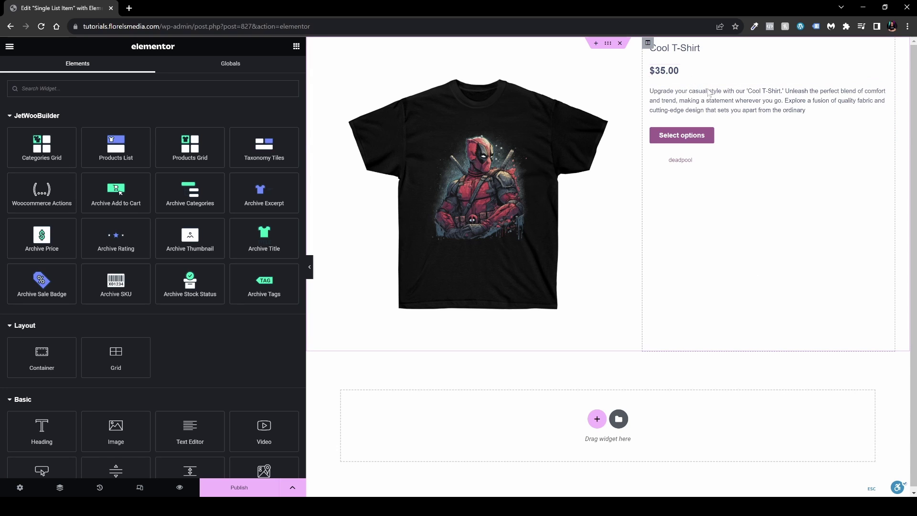
{"action": "right_click", "coordinate": [711, 158]}
{"action": "left_click", "coordinate": [738, 331]}
Step: Set the thumbnail size to Full in the Single List Item template
{"action": "left_click", "coordinate": [588, 232]}
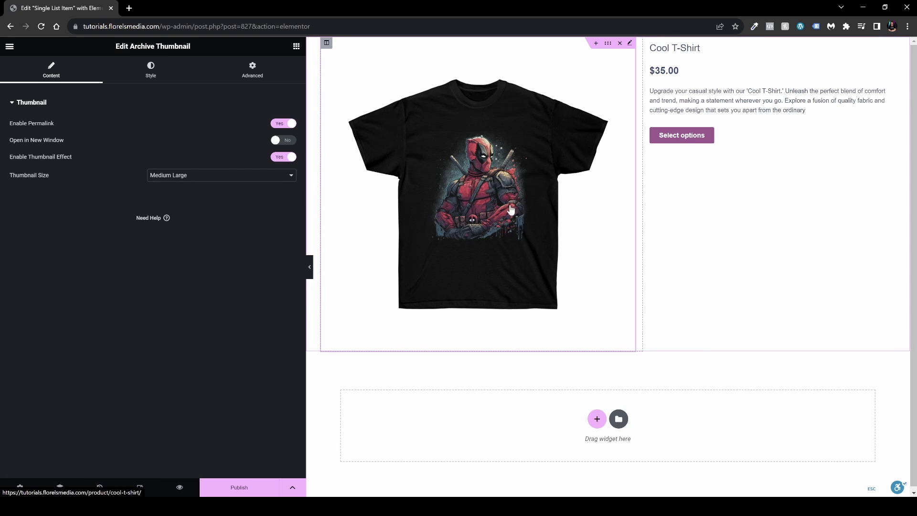
{"action": "left_click", "coordinate": [198, 176]}
{"action": "left_click", "coordinate": [173, 185]}
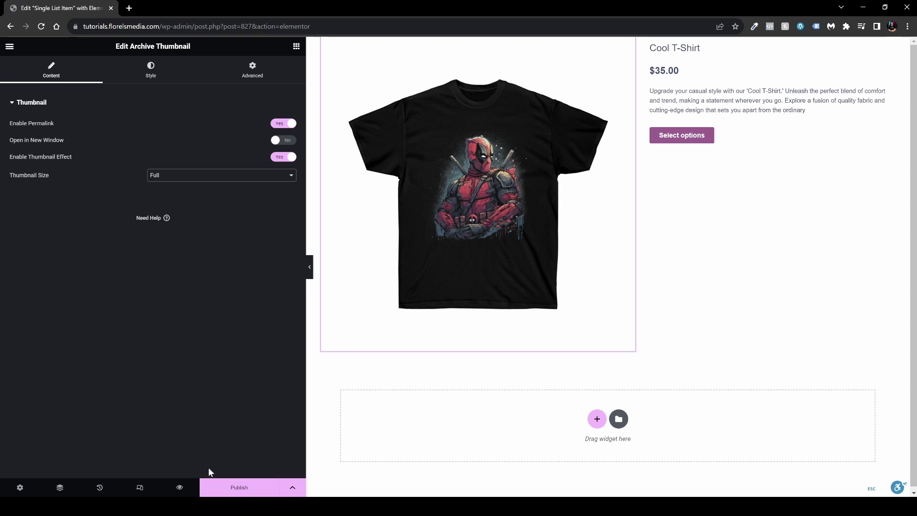
Step: Publish the Single List Item template and exit the editor to the template list
{"action": "left_click", "coordinate": [214, 487]}
{"action": "left_click", "coordinate": [8, 50]}
{"action": "left_click", "coordinate": [102, 216]}
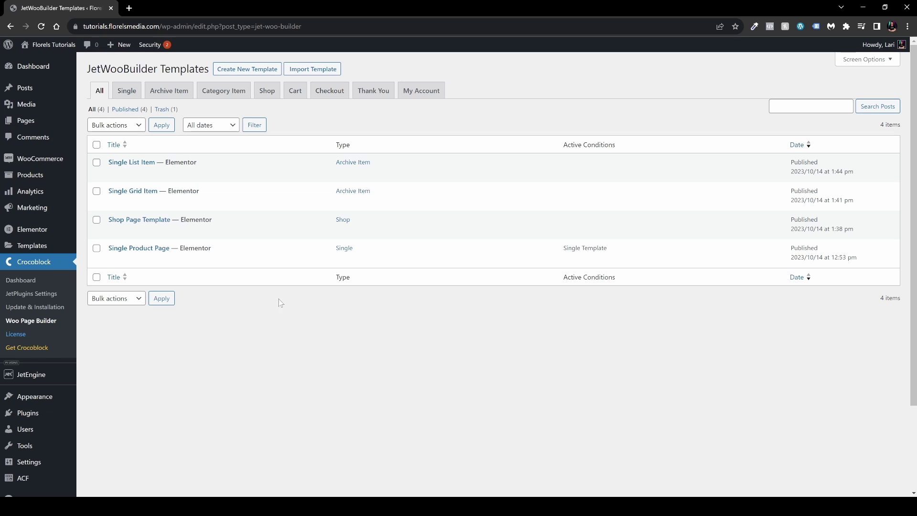
Step: Open Shop Page Template for editing in Elementor and follow the Products Loop widget's link to the JetWooBuilder settings
{"action": "mouse_move", "coordinate": [255, 240]}
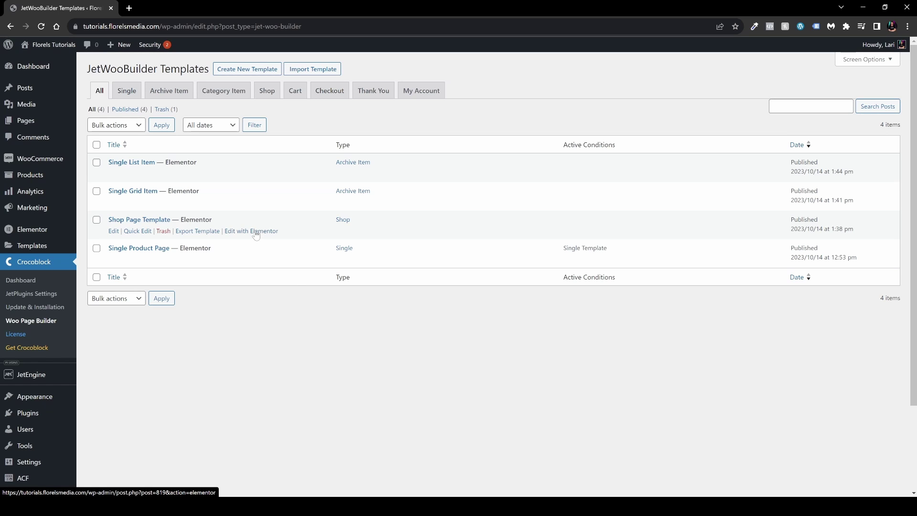
{"action": "left_click", "coordinate": [256, 231]}
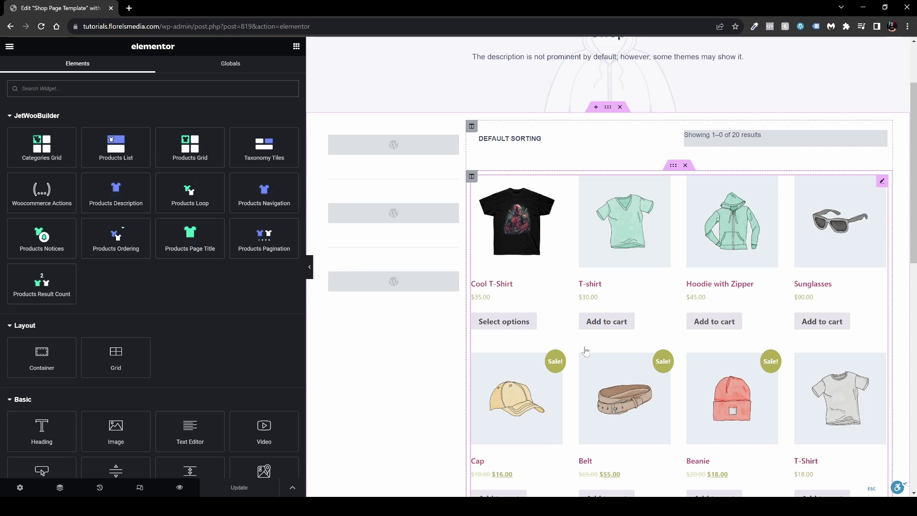
{"action": "left_click", "coordinate": [882, 182]}
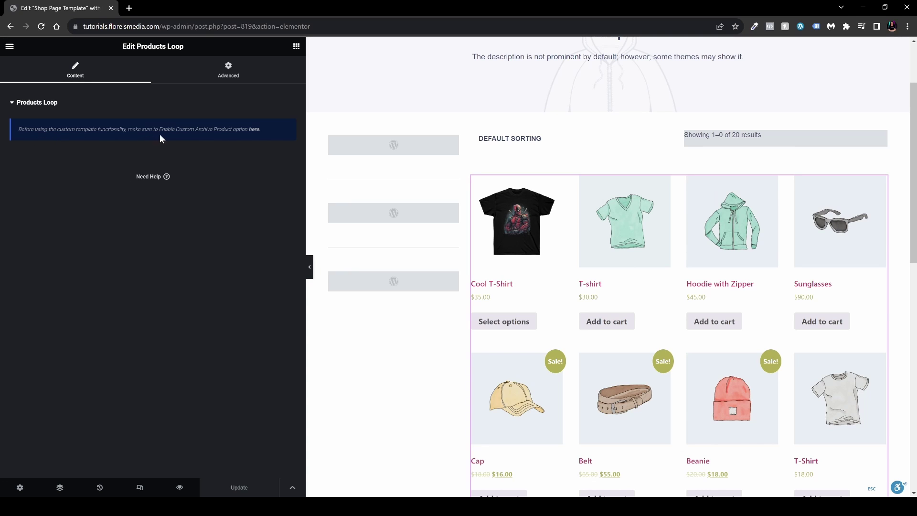
{"action": "left_click", "coordinate": [254, 130]}
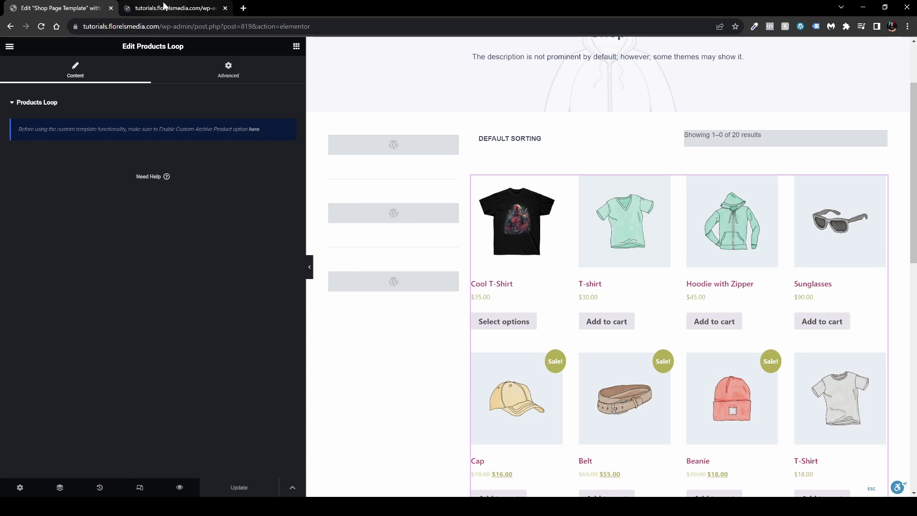
{"action": "left_click", "coordinate": [165, 8]}
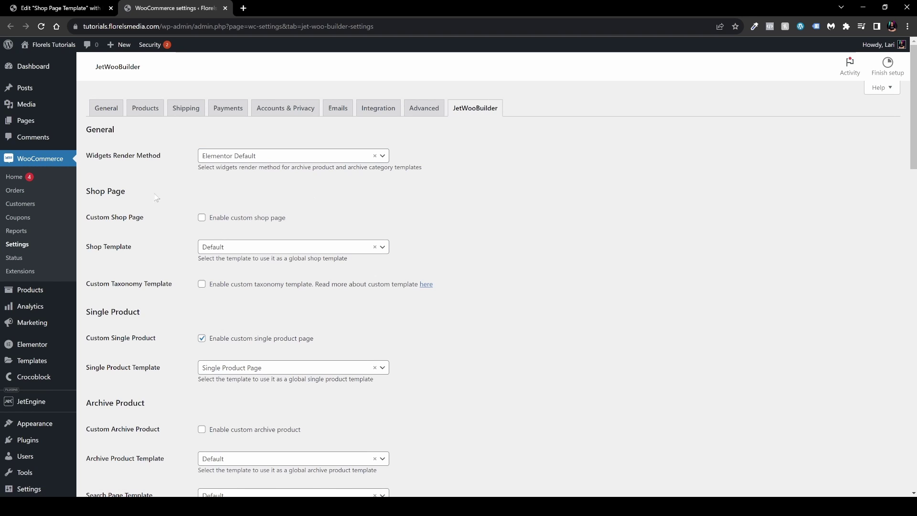
Step: Enable the custom shop page and assign Shop Page Template as the global shop template
{"action": "left_click_drag", "start_coordinate": [87, 156], "coordinate": [161, 159]}
{"action": "left_click", "coordinate": [178, 182]}
{"action": "left_click", "coordinate": [201, 218]}
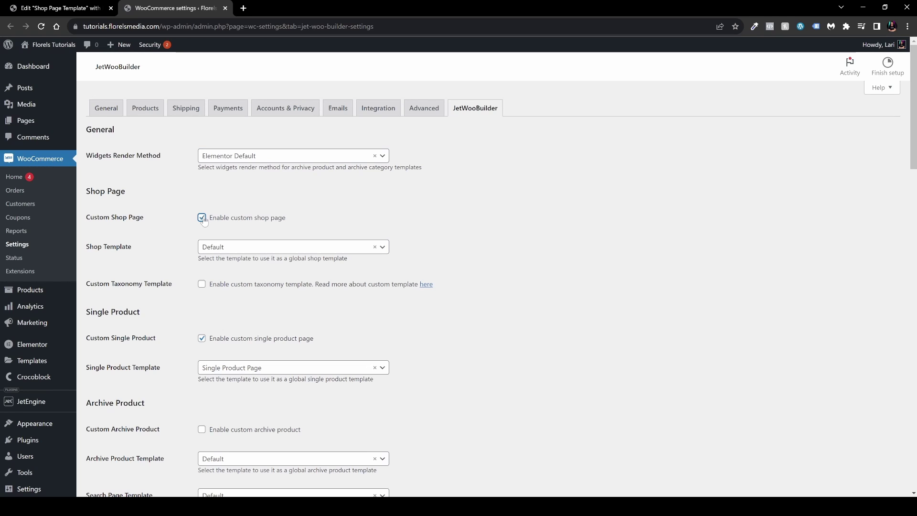
{"action": "left_click", "coordinate": [288, 246]}
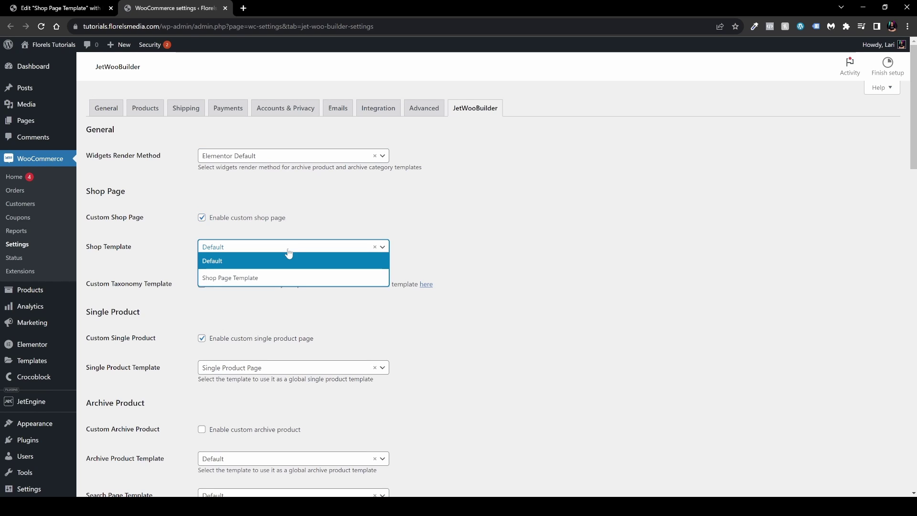
{"action": "left_click", "coordinate": [260, 279]}
Step: Enable the custom archive product option and save the JetWooBuilder settings
{"action": "scroll", "coordinate": [111, 178], "scroll_direction": "down", "scroll_amount": 5}
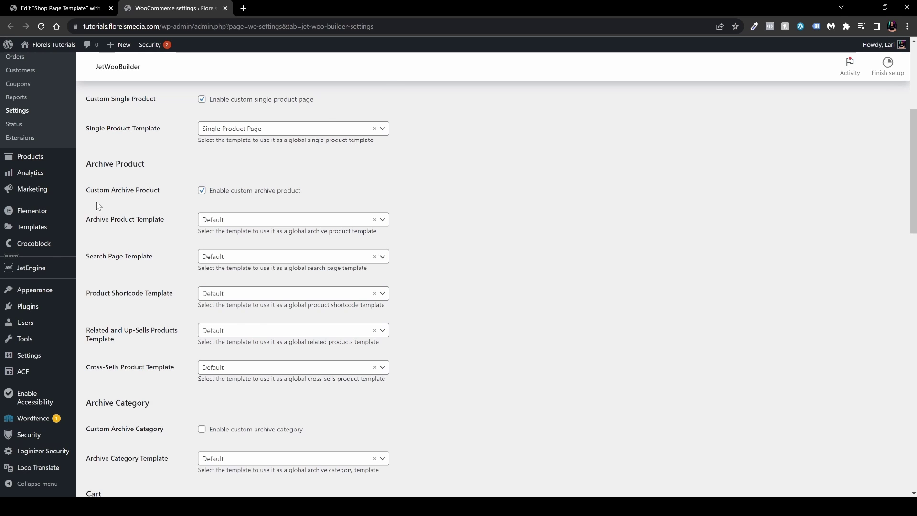
{"action": "scroll", "coordinate": [100, 207], "scroll_direction": "down", "scroll_amount": 15}
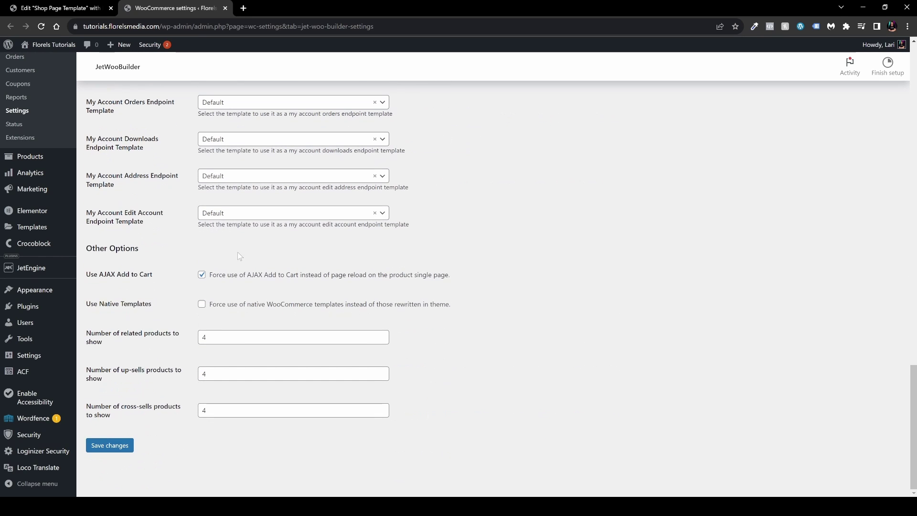
{"action": "left_click", "coordinate": [111, 447]}
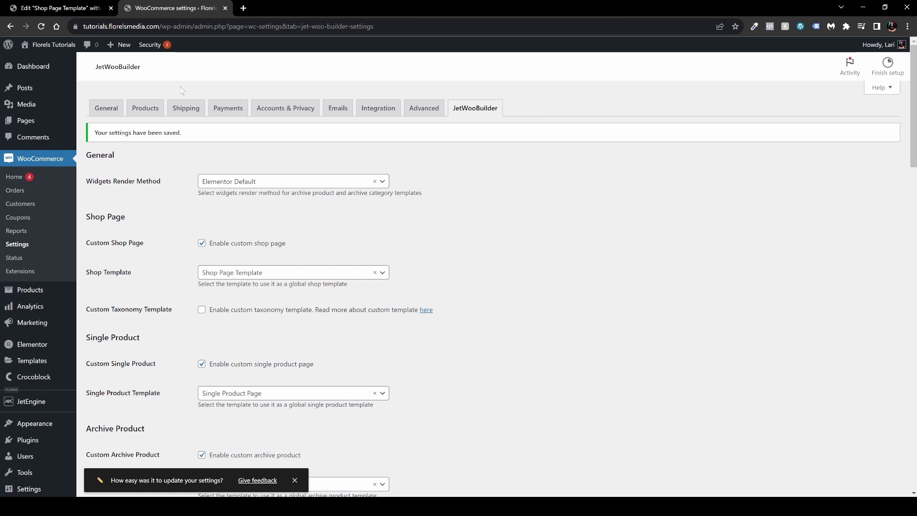
Step: Reload the Shop Page Template editor and enable the Layout Switcher on the Products Loop widget
{"action": "left_click", "coordinate": [67, 7]}
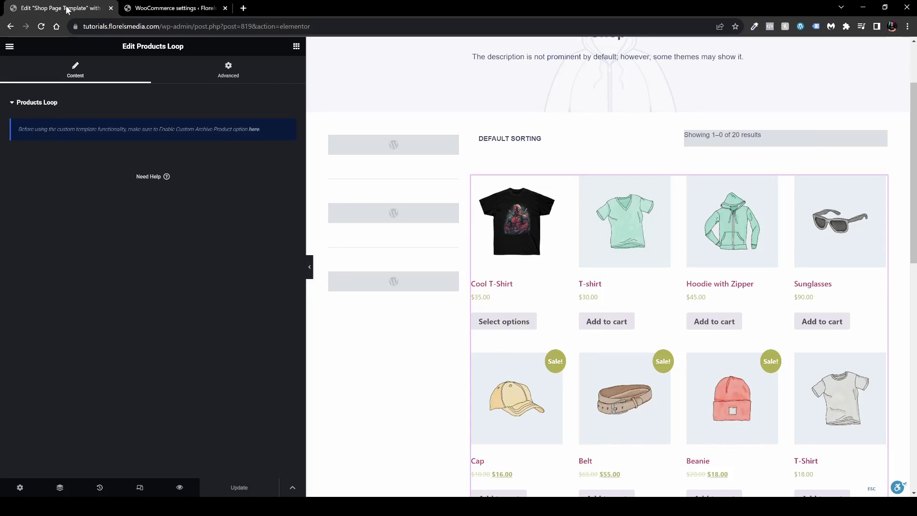
{"action": "left_click", "coordinate": [42, 27]}
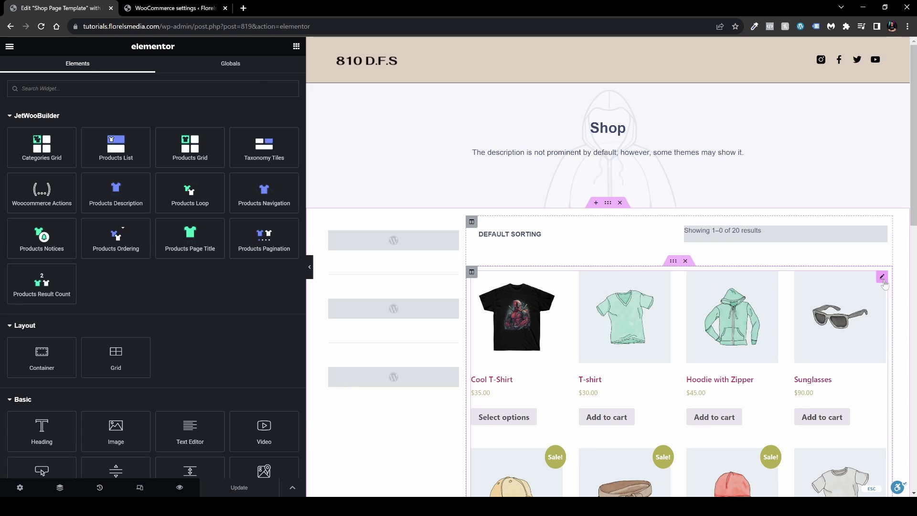
{"action": "left_click", "coordinate": [883, 280]}
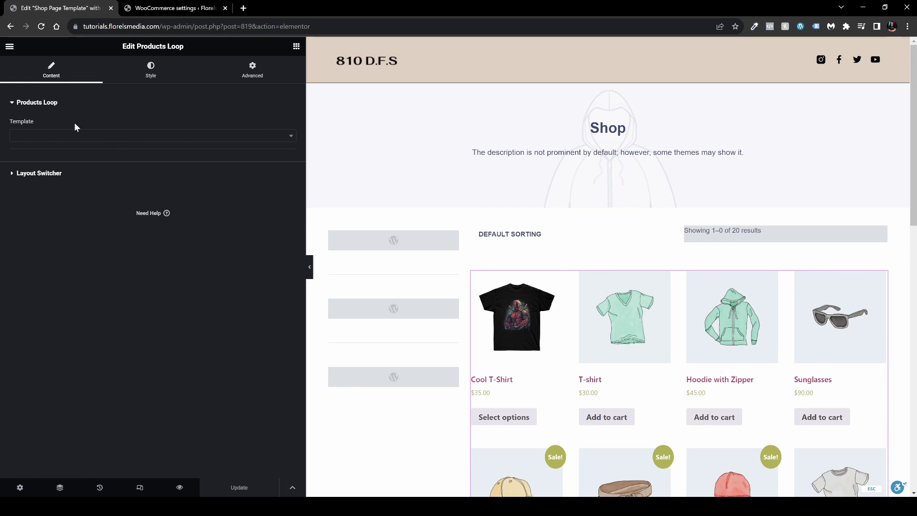
{"action": "left_click", "coordinate": [38, 136]}
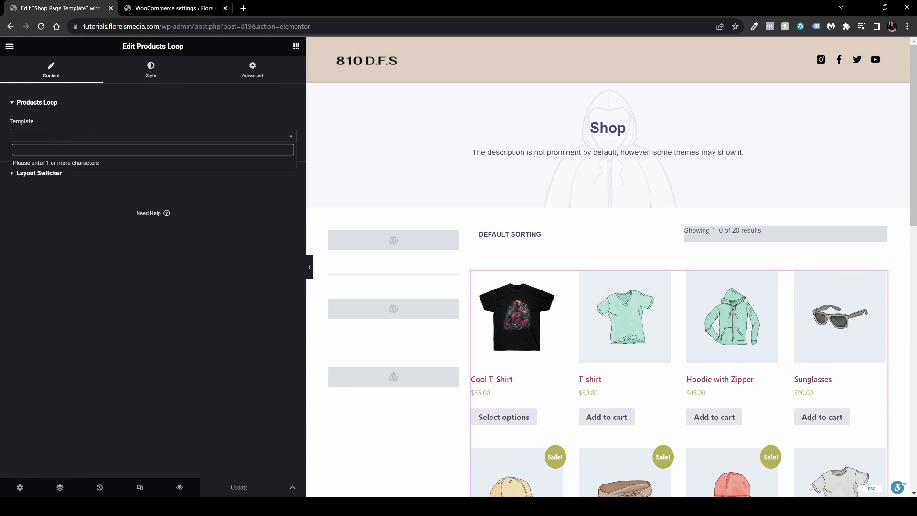
{"action": "left_click", "coordinate": [113, 216]}
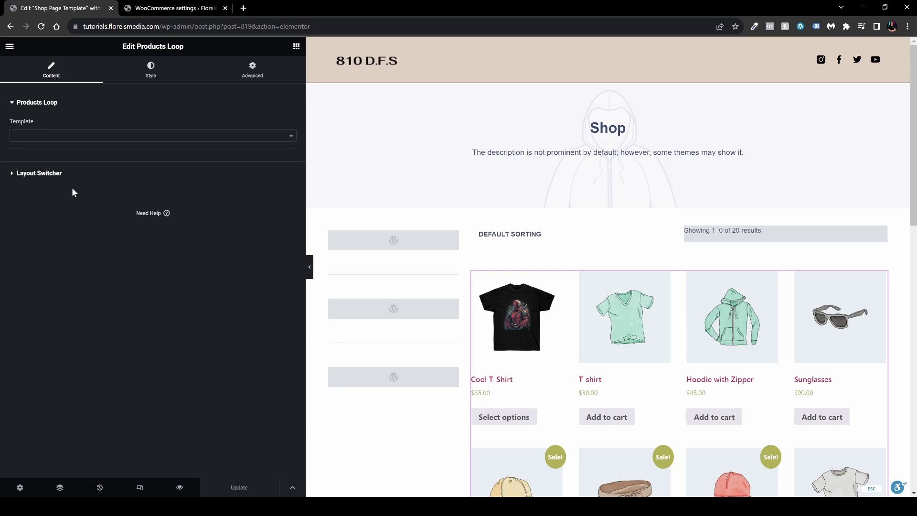
{"action": "left_click", "coordinate": [41, 173]}
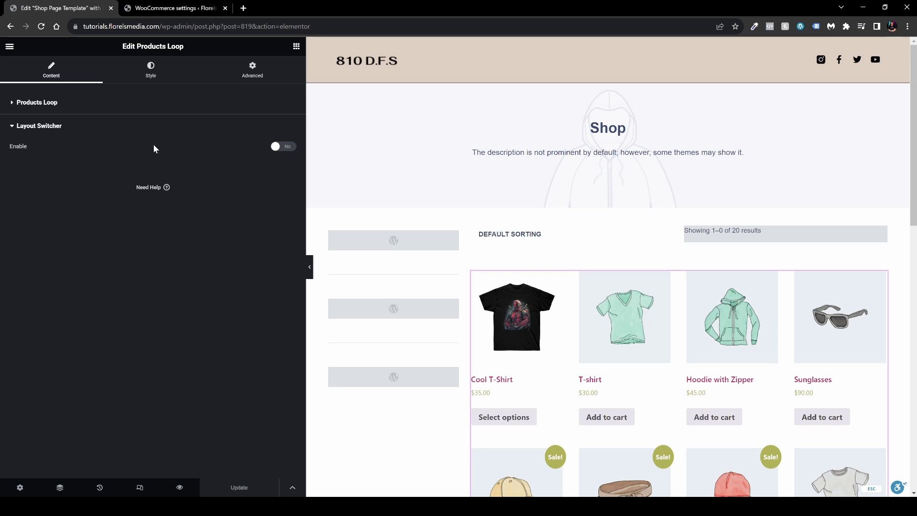
{"action": "left_click", "coordinate": [278, 147]}
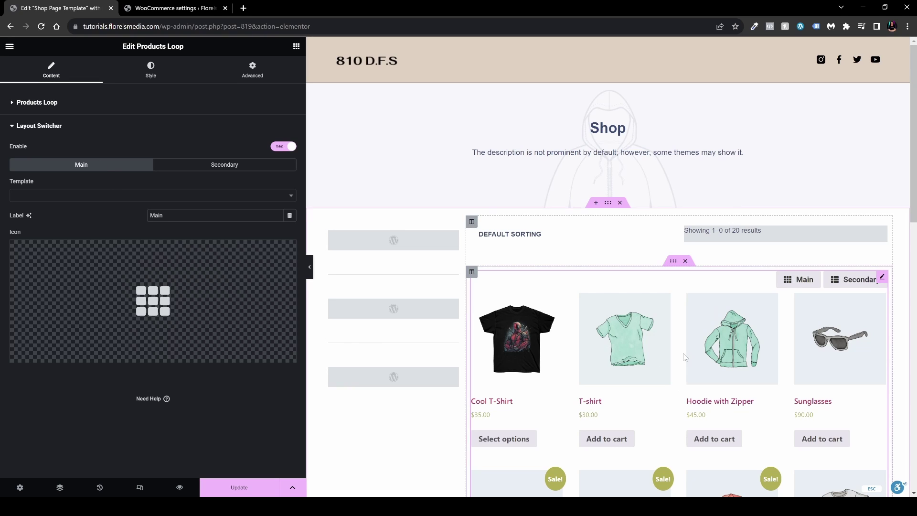
Step: Assign the Single Grid Item template to the switcher's main layout and label it "Grid"
{"action": "left_click", "coordinate": [251, 166]}
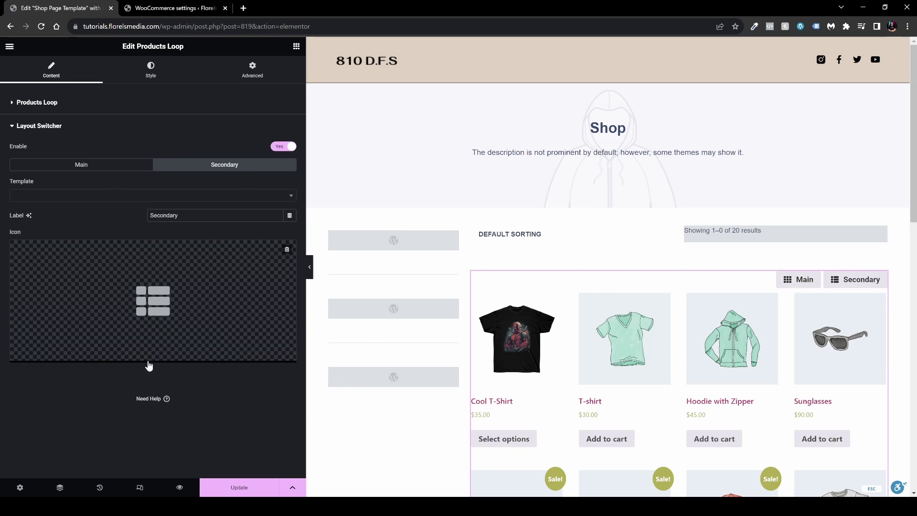
{"action": "left_click", "coordinate": [72, 167]}
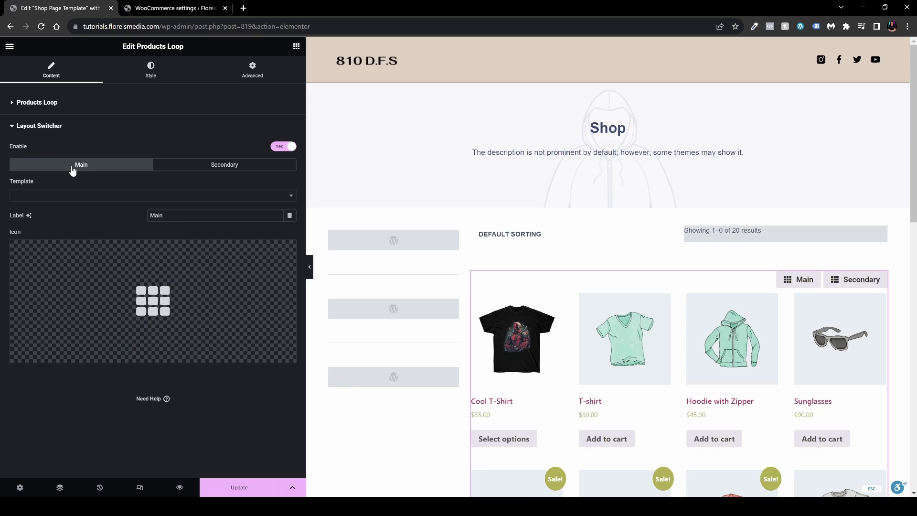
{"action": "left_click", "coordinate": [158, 197]}
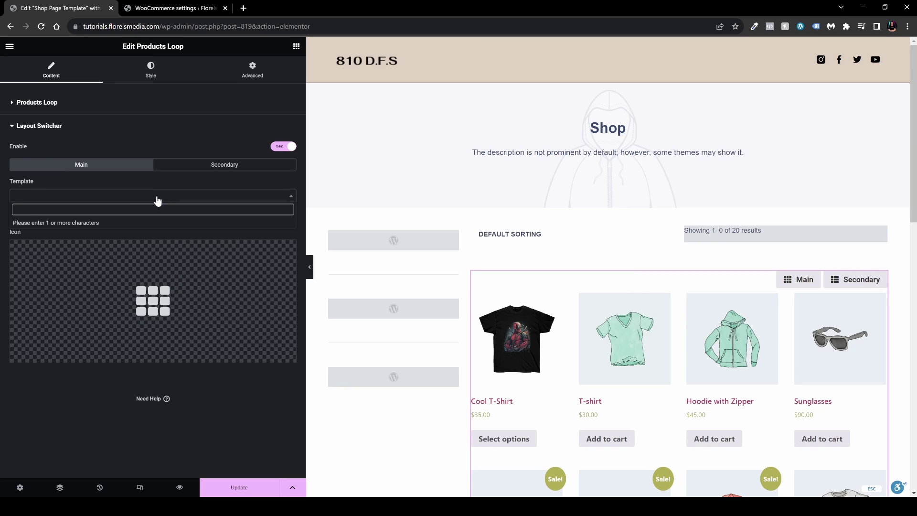
{"action": "type", "text": "grid"}
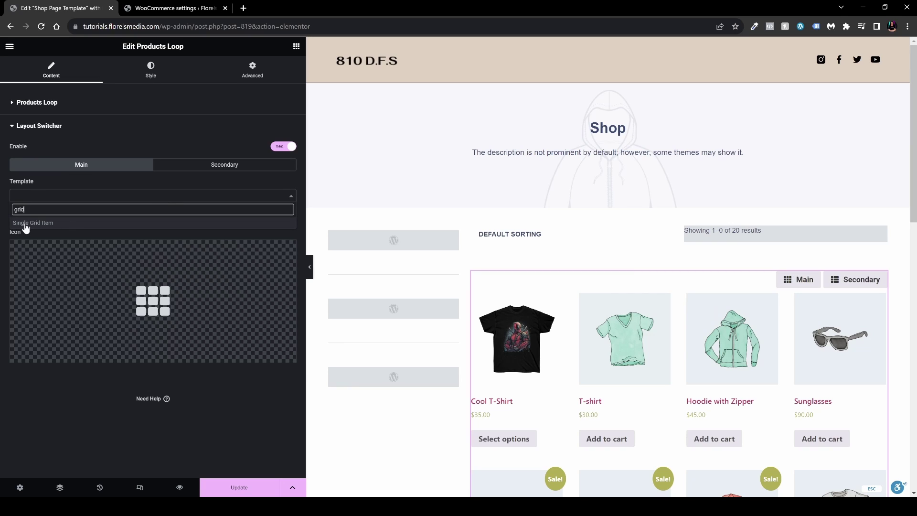
{"action": "left_click", "coordinate": [42, 223]}
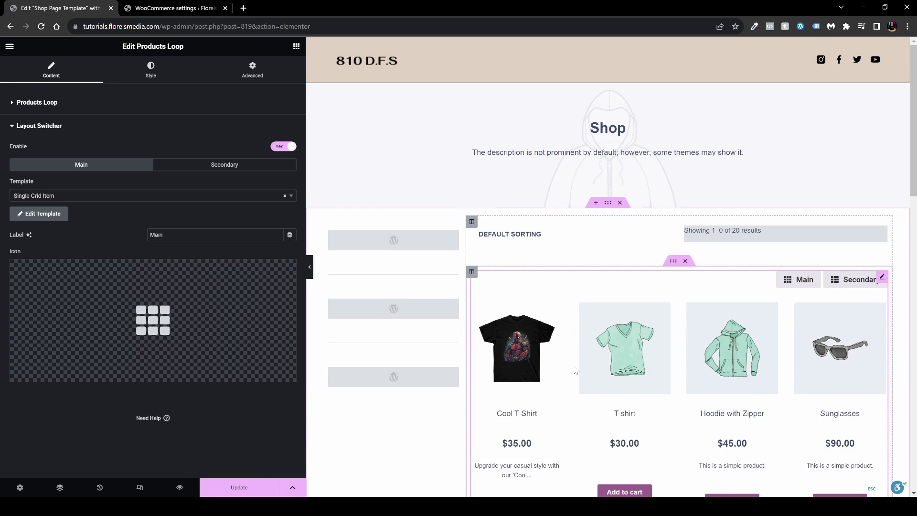
{"action": "scroll", "coordinate": [621, 330], "scroll_direction": "down", "scroll_amount": 2}
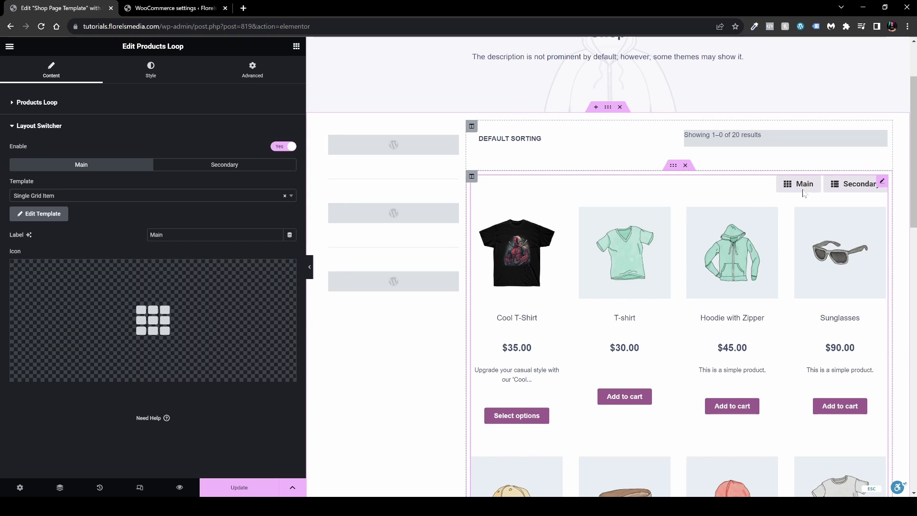
{"action": "type", "text": "Ger"}
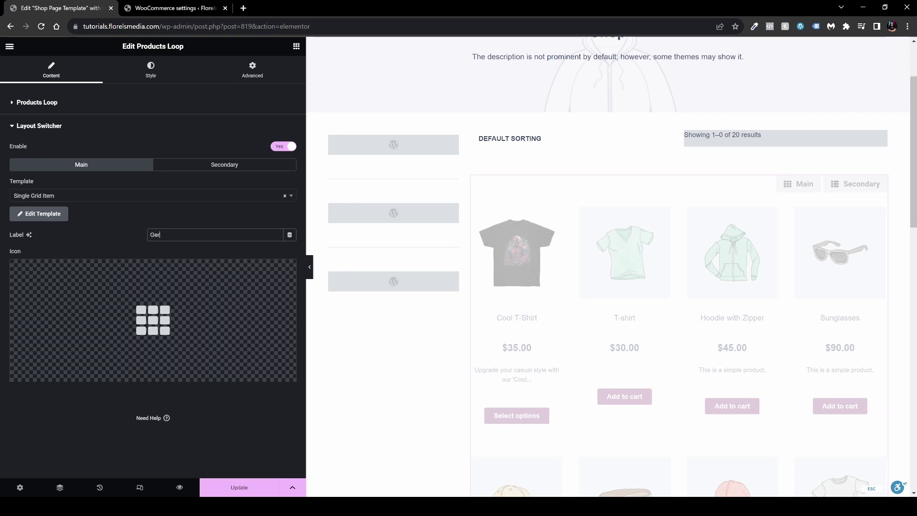
{"action": "key", "text": "BackSpace"}
{"action": "type", "text": "rid"}
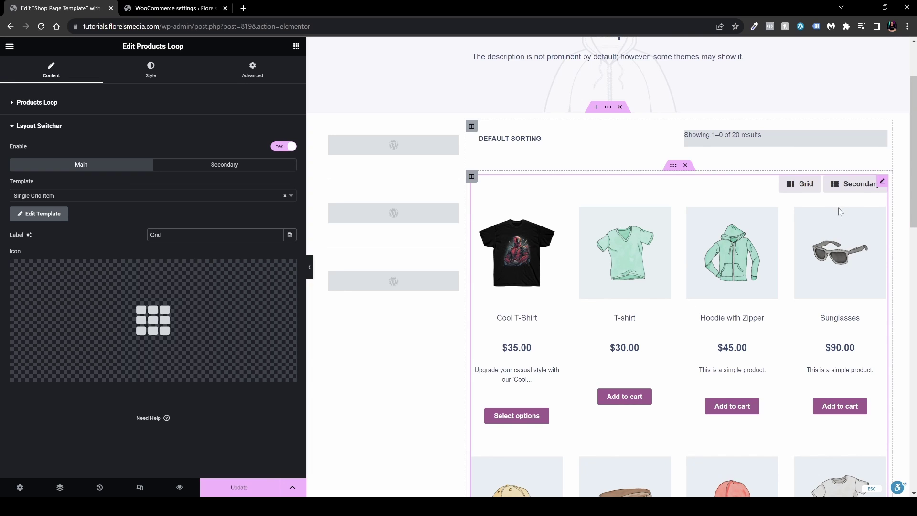
Step: Assign the Single List Item template to the secondary layout with the label "List", and update the shop template
{"action": "left_click", "coordinate": [206, 168]}
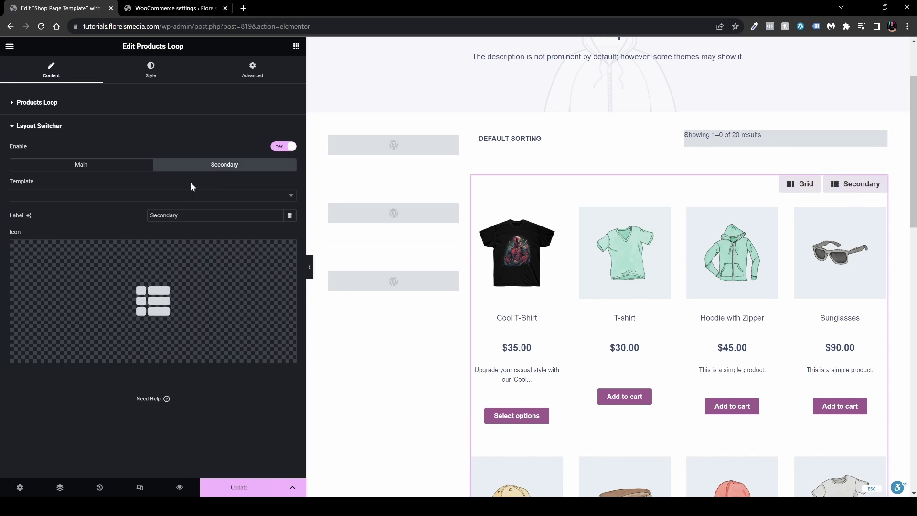
{"action": "left_click", "coordinate": [150, 196]}
{"action": "type", "text": "list"}
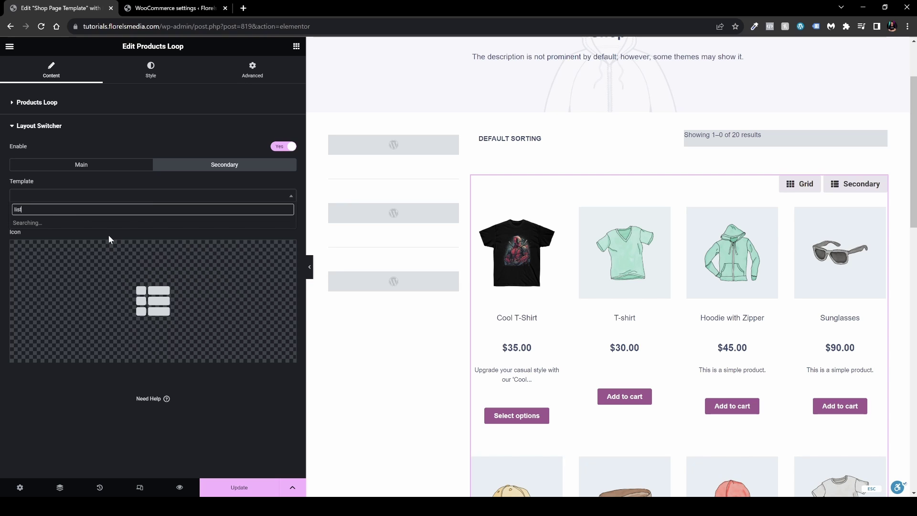
{"action": "left_click", "coordinate": [41, 224]}
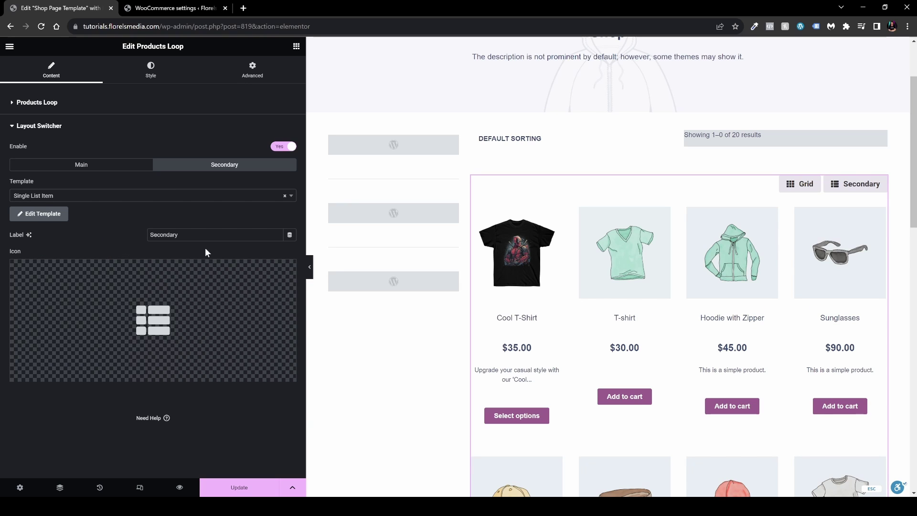
{"action": "double_click", "coordinate": [164, 235]}
{"action": "type", "text": "List"}
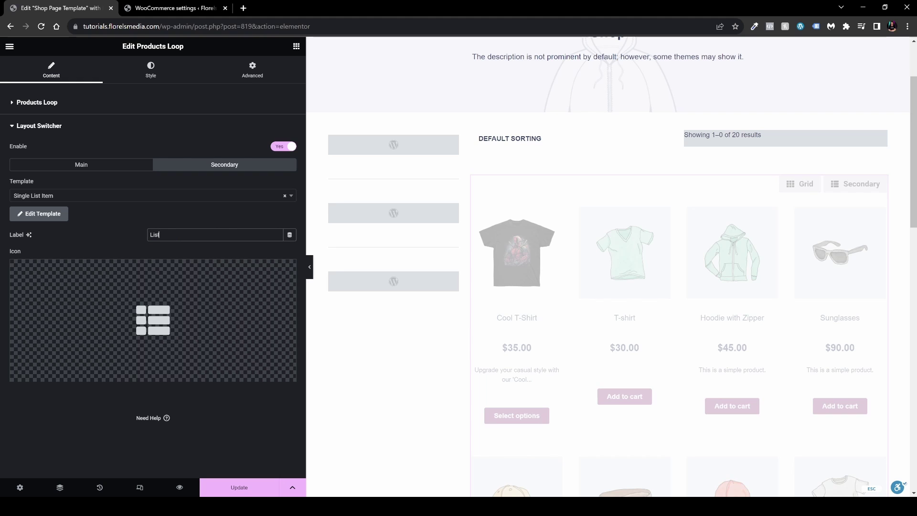
{"action": "left_click", "coordinate": [239, 487]}
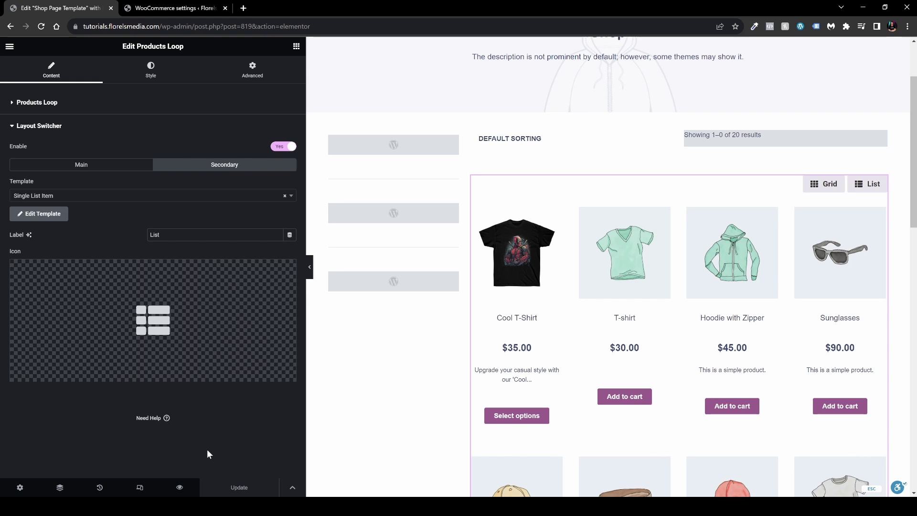
Step: Convert the Shop title section to a container, delete the original section and open the new container's settings
{"action": "scroll", "coordinate": [634, 335], "scroll_direction": "up", "scroll_amount": 2}
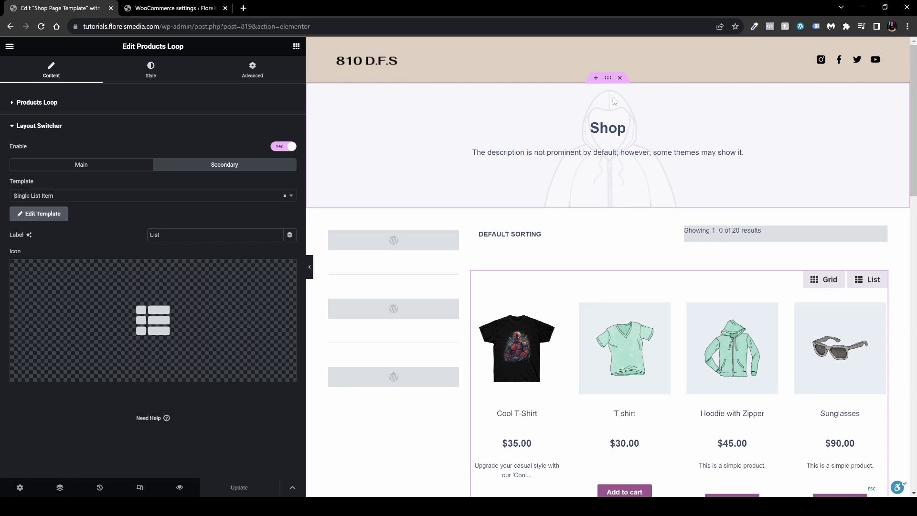
{"action": "left_click", "coordinate": [609, 81]}
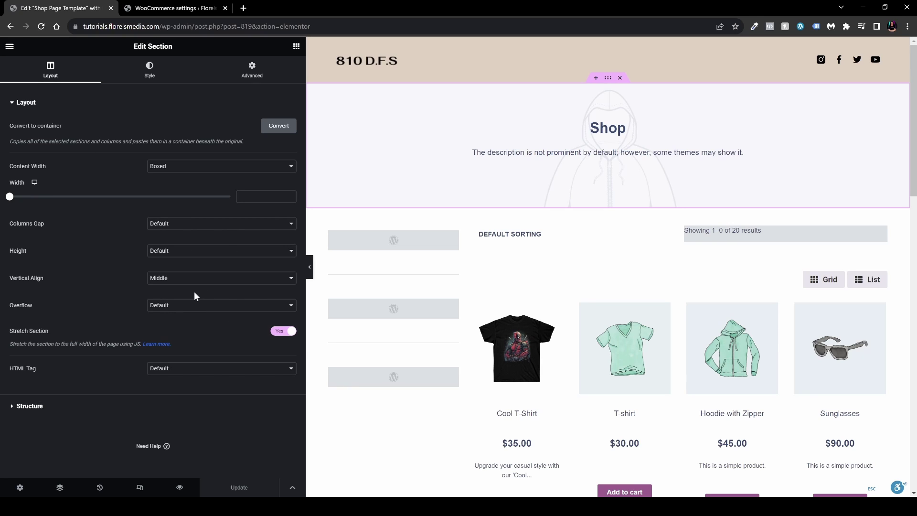
{"action": "left_click", "coordinate": [270, 130]}
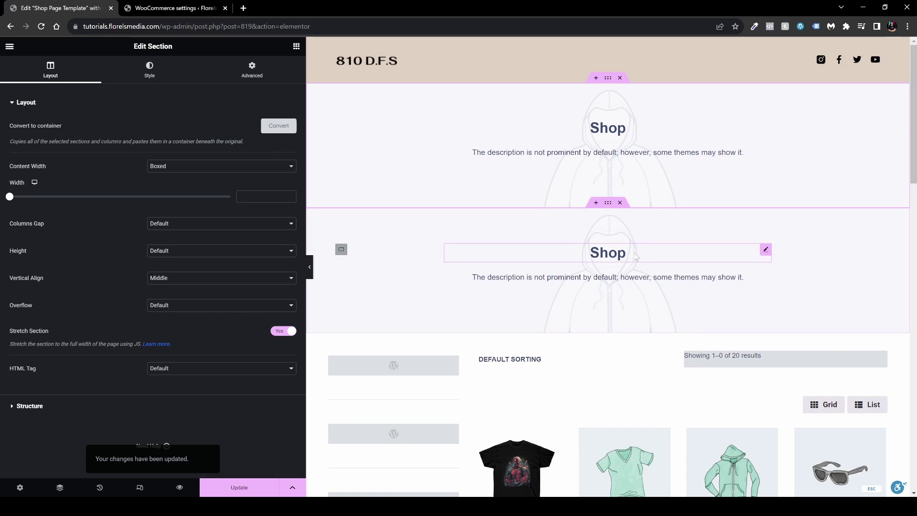
{"action": "left_click", "coordinate": [620, 203]}
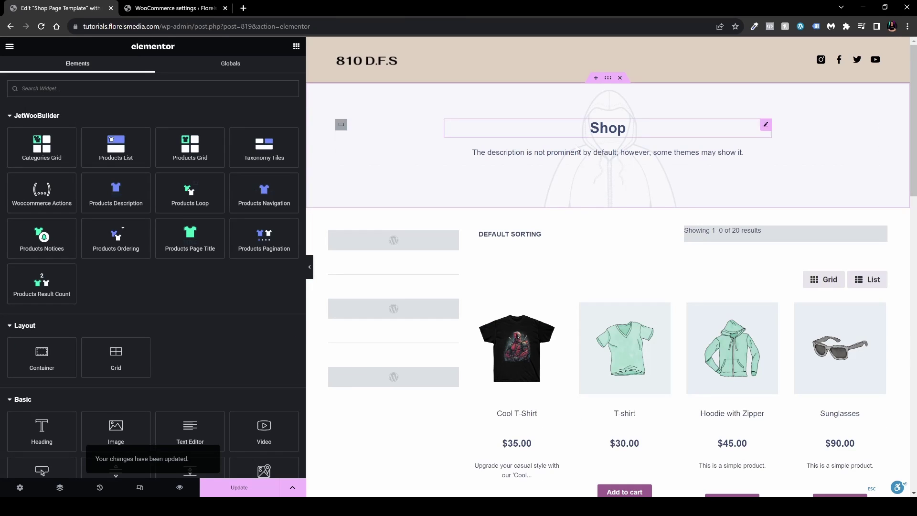
{"action": "left_click", "coordinate": [608, 81]}
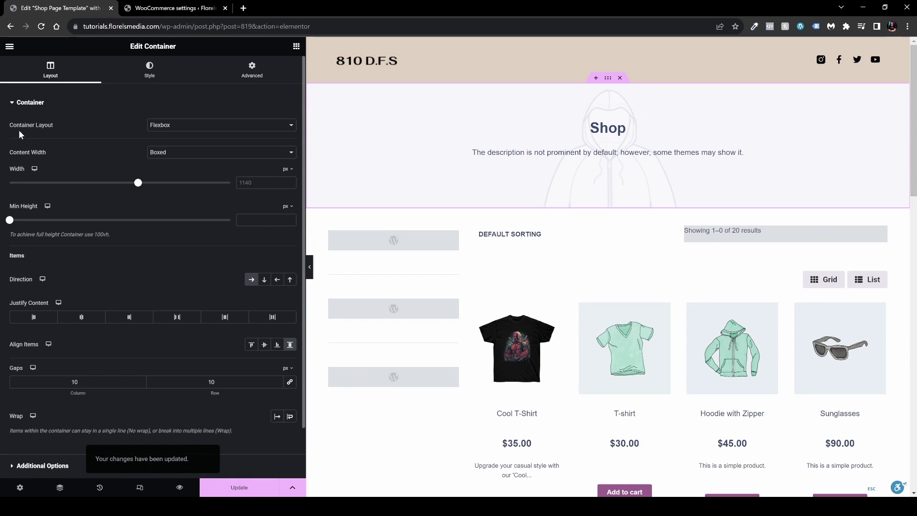
Step: Try the Grid container layout on the Shop title container and switch it back to Flexbox
{"action": "left_click", "coordinate": [167, 126]}
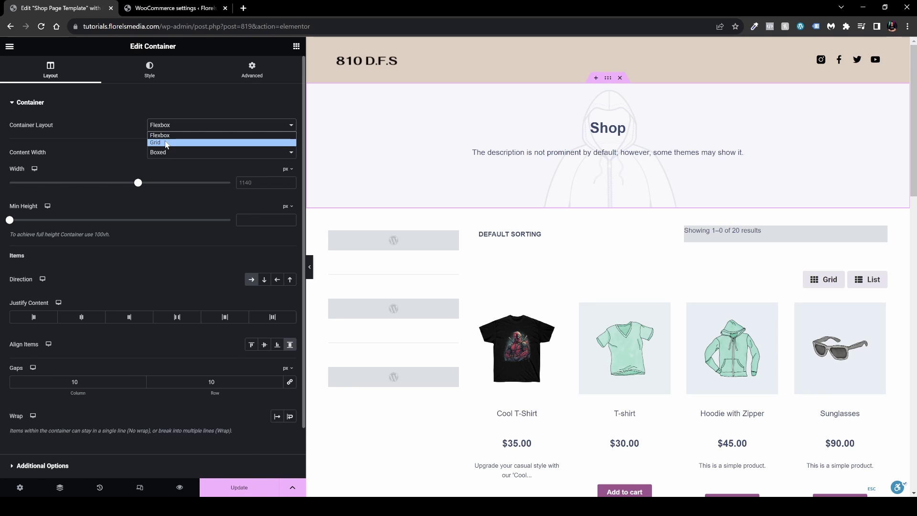
{"action": "left_click", "coordinate": [164, 139]}
{"action": "left_click", "coordinate": [204, 132]}
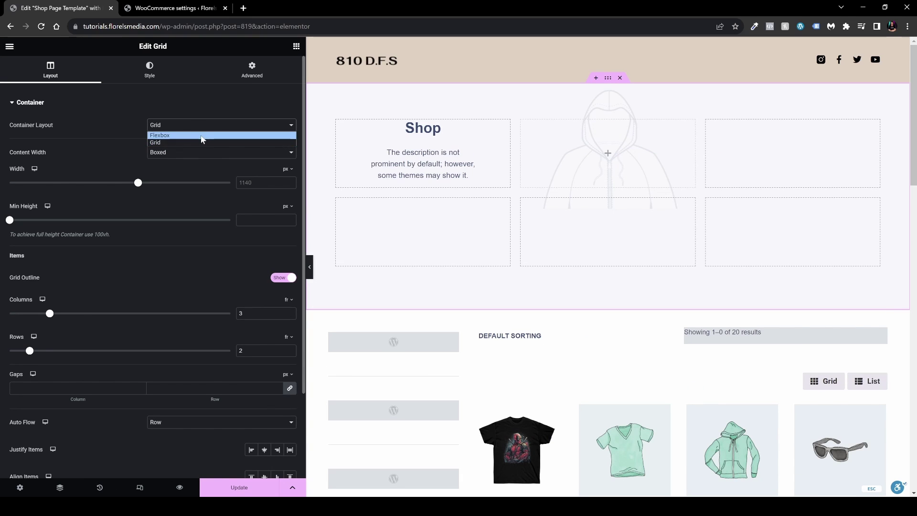
{"action": "left_click", "coordinate": [204, 135]}
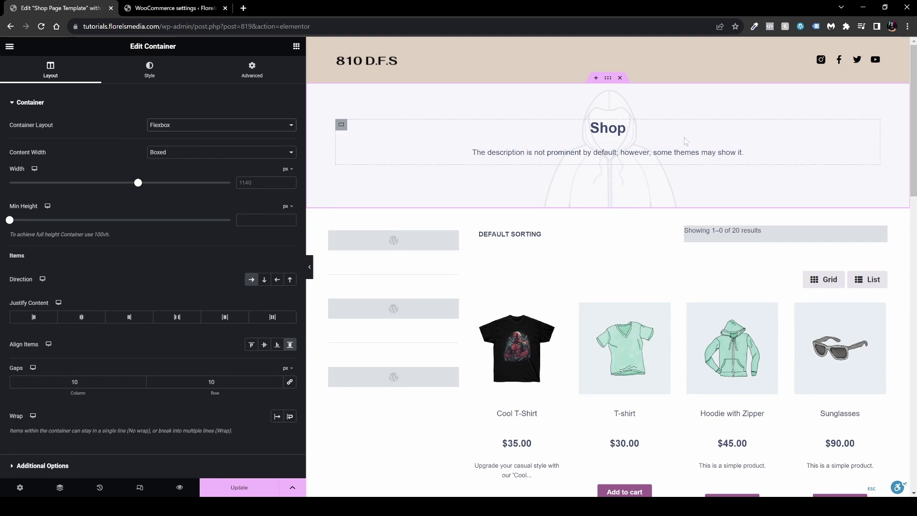
Step: Replace the Shop container's background image with the hoodie, beanie and T-shirt illustration and set its display size to Cover
{"action": "left_click", "coordinate": [149, 72]}
{"action": "left_click", "coordinate": [153, 231]}
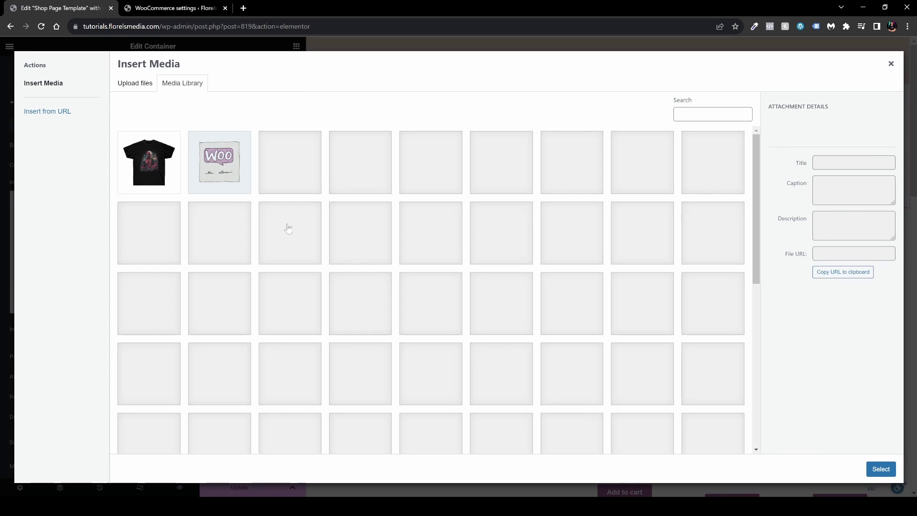
{"action": "left_click", "coordinate": [277, 165]}
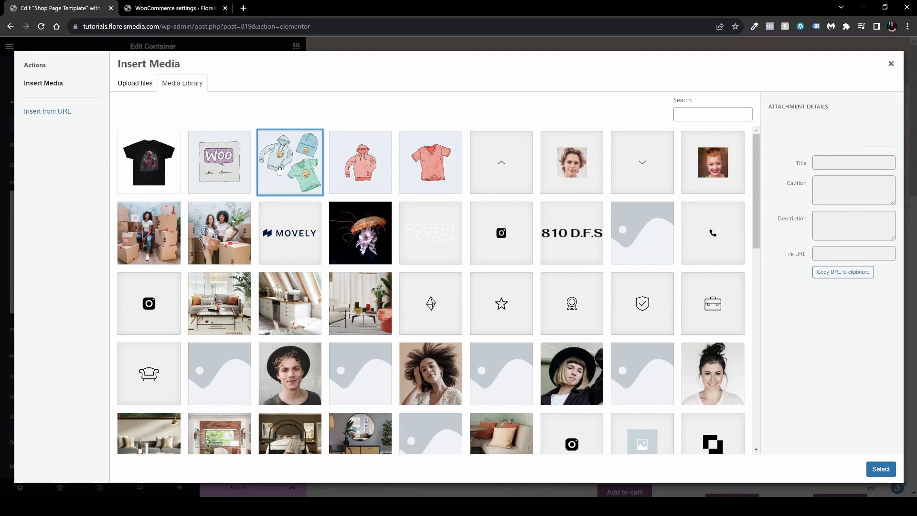
{"action": "left_click", "coordinate": [881, 469]}
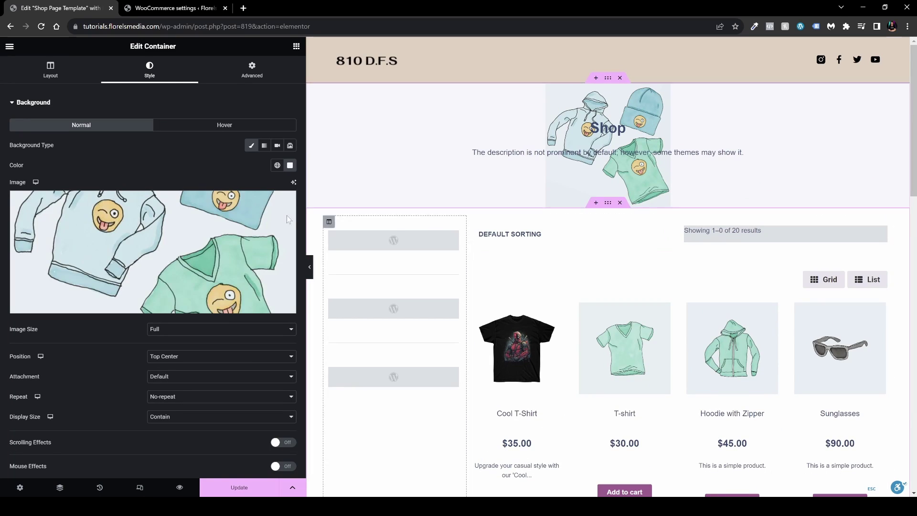
{"action": "left_click", "coordinate": [206, 419]}
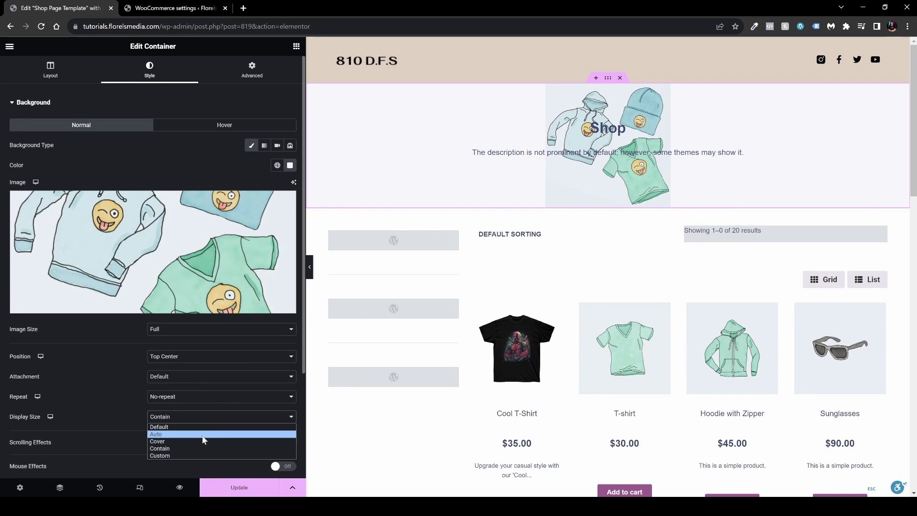
{"action": "left_click", "coordinate": [204, 440]}
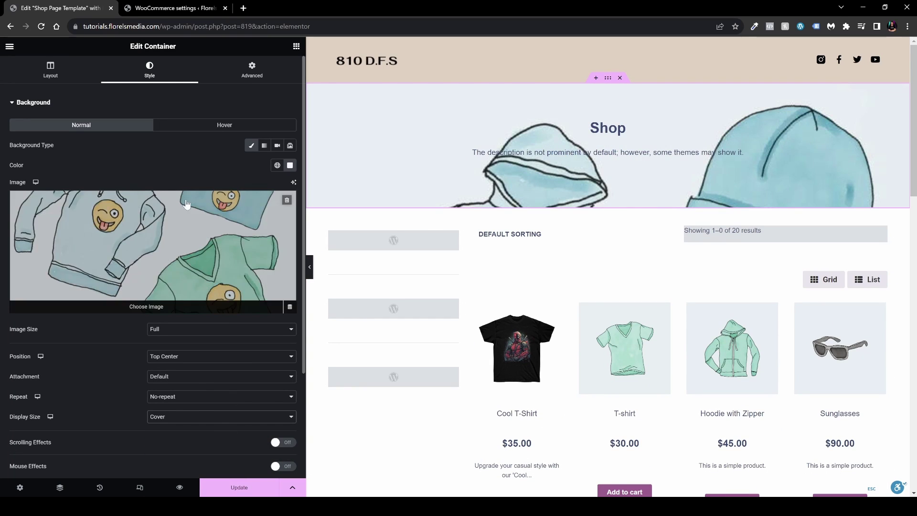
Step: Increase the Shop container's minimum height and set its background image position to Center Center
{"action": "left_click", "coordinate": [49, 71]}
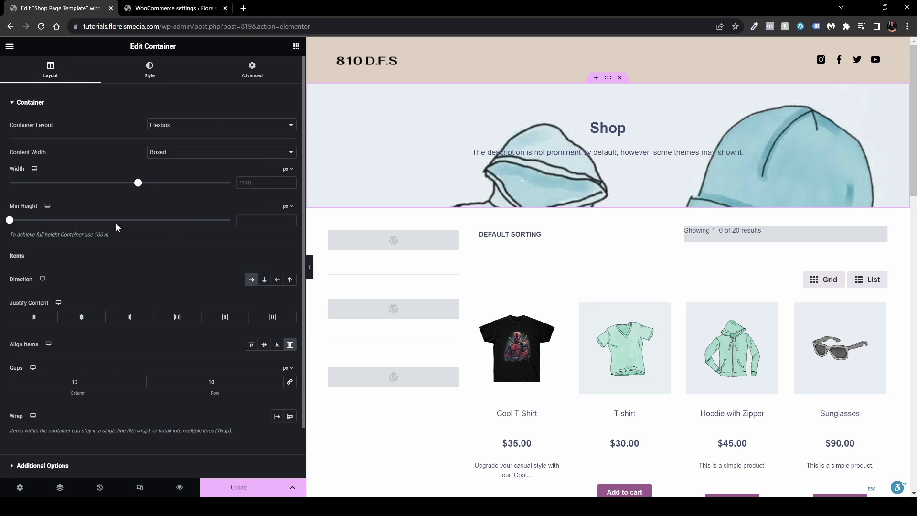
{"action": "left_click_drag", "start_coordinate": [10, 221], "coordinate": [67, 221]}
{"action": "left_click", "coordinate": [157, 70]}
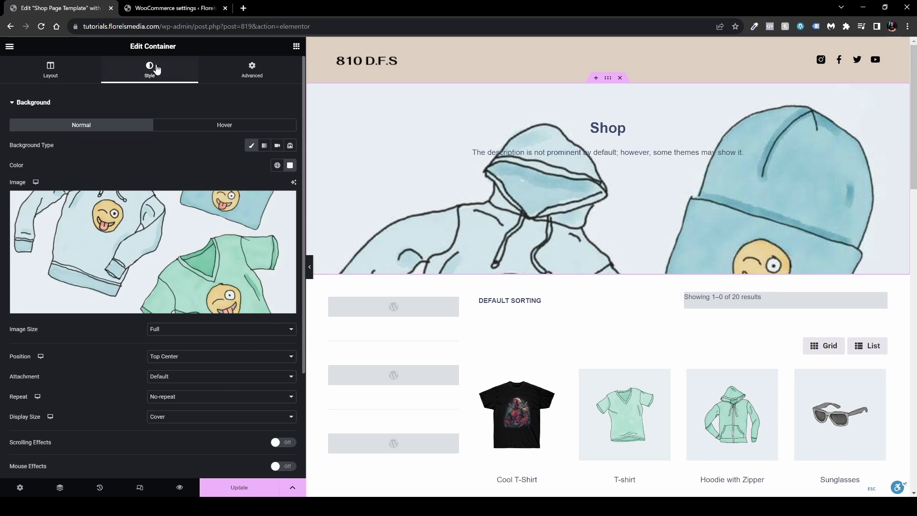
{"action": "left_click", "coordinate": [212, 357]}
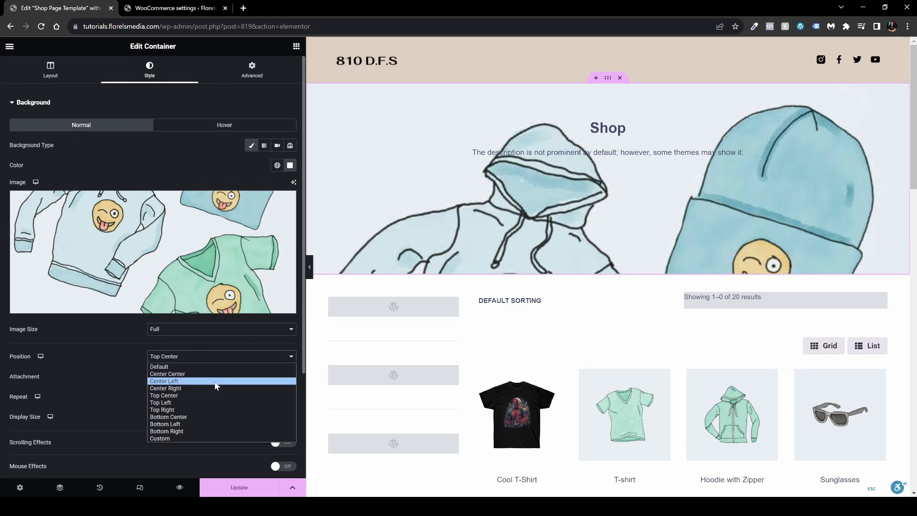
{"action": "left_click", "coordinate": [214, 380]}
{"action": "left_click", "coordinate": [221, 359]}
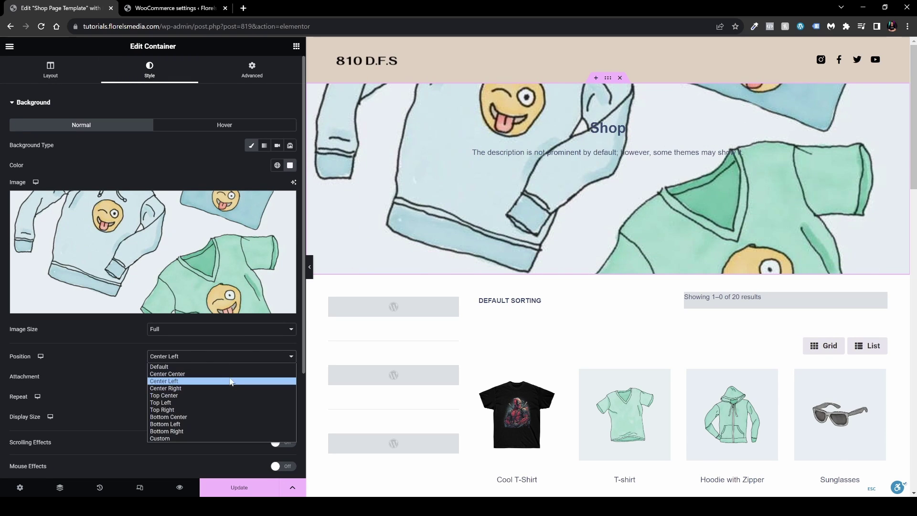
{"action": "left_click", "coordinate": [230, 374]}
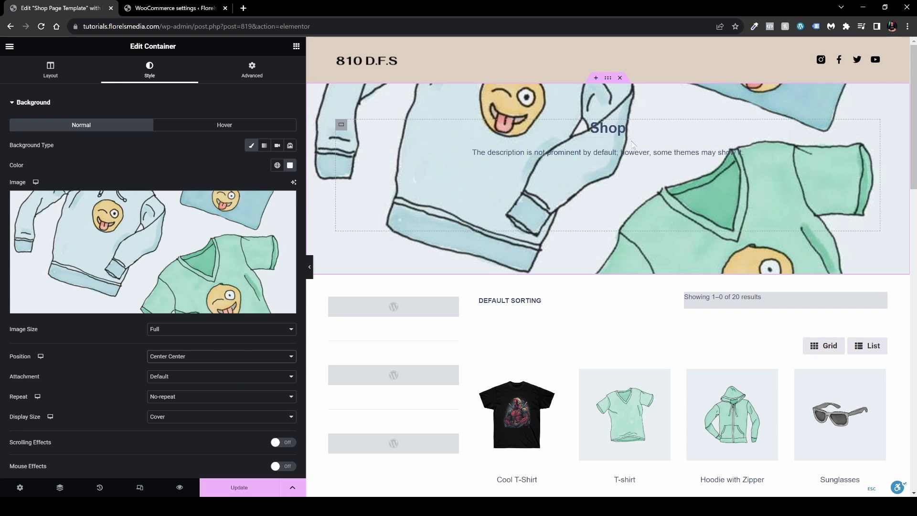
Step: Justify the content of the inner container holding the Shop title and description to the center
{"action": "left_click", "coordinate": [342, 125]}
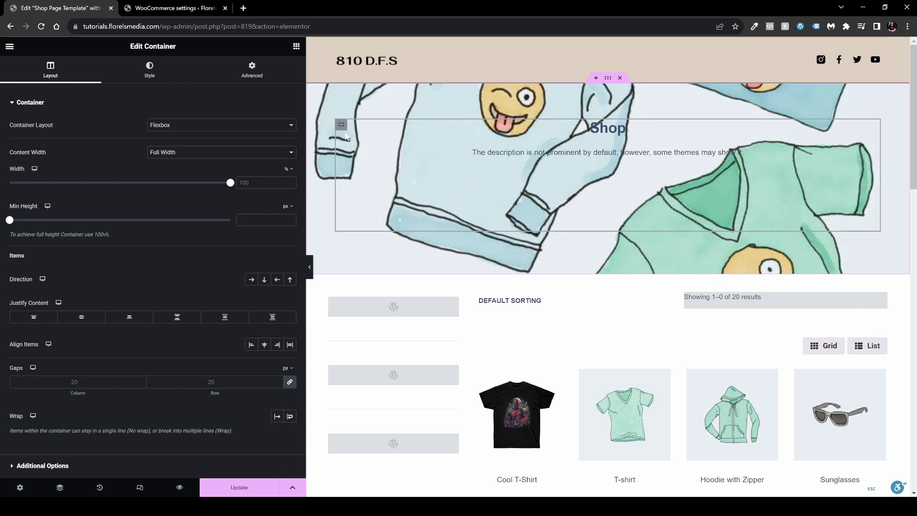
{"action": "left_click", "coordinate": [81, 316]}
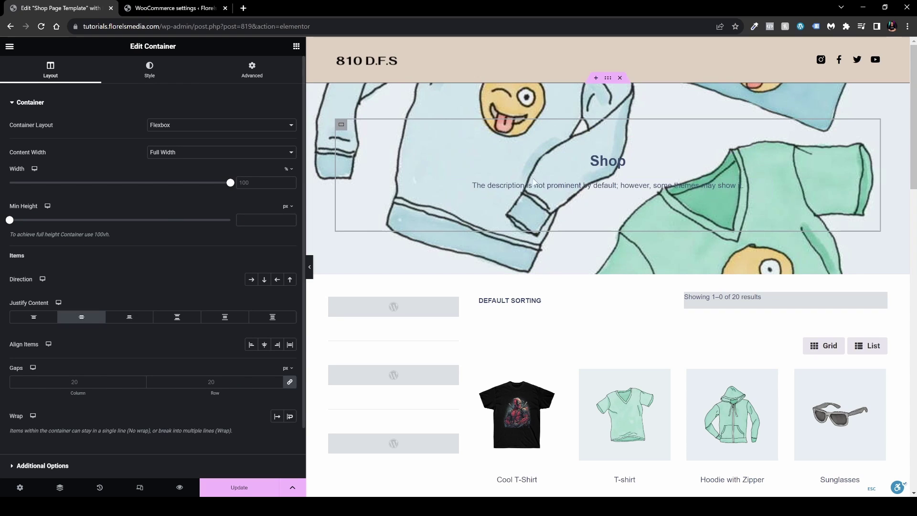
Step: Set the text color of the Shop title and the products description to black (#000000)
{"action": "left_click", "coordinate": [764, 155]}
{"action": "left_click", "coordinate": [290, 145]}
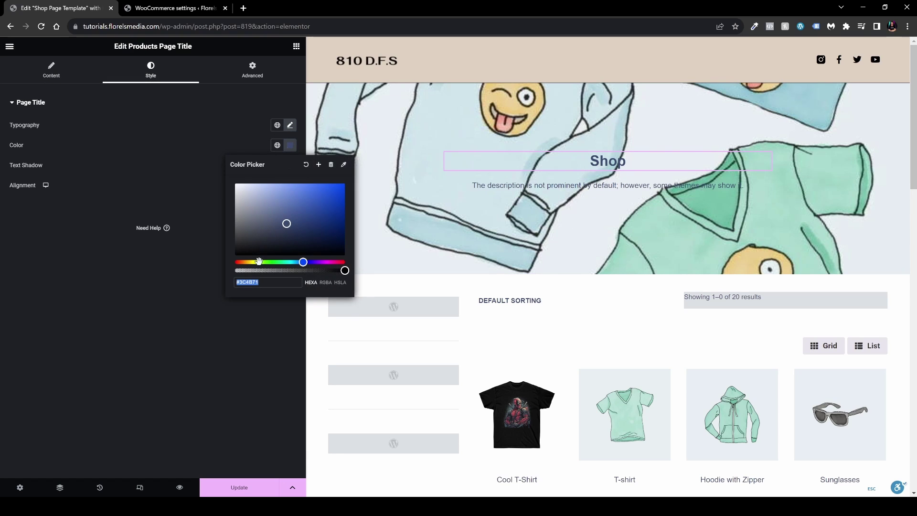
{"action": "left_click", "coordinate": [261, 256]}
{"action": "left_click", "coordinate": [764, 184]}
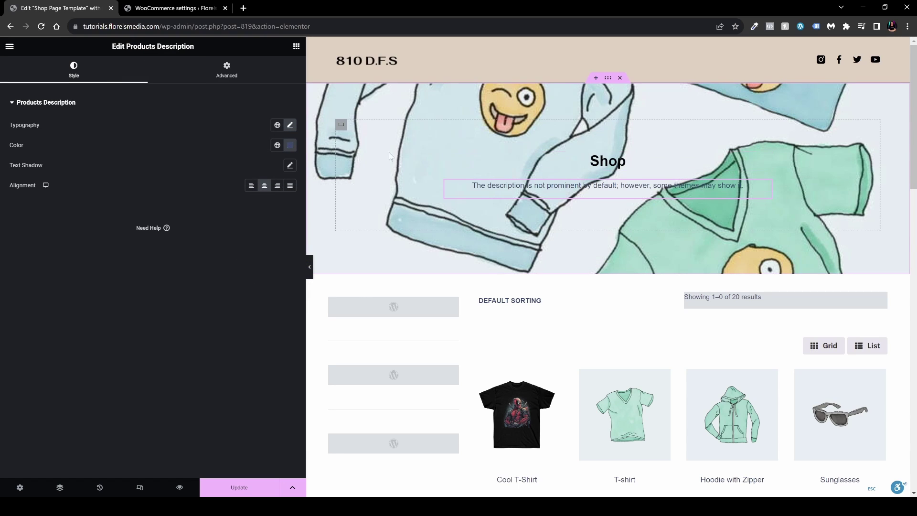
{"action": "left_click", "coordinate": [290, 144]}
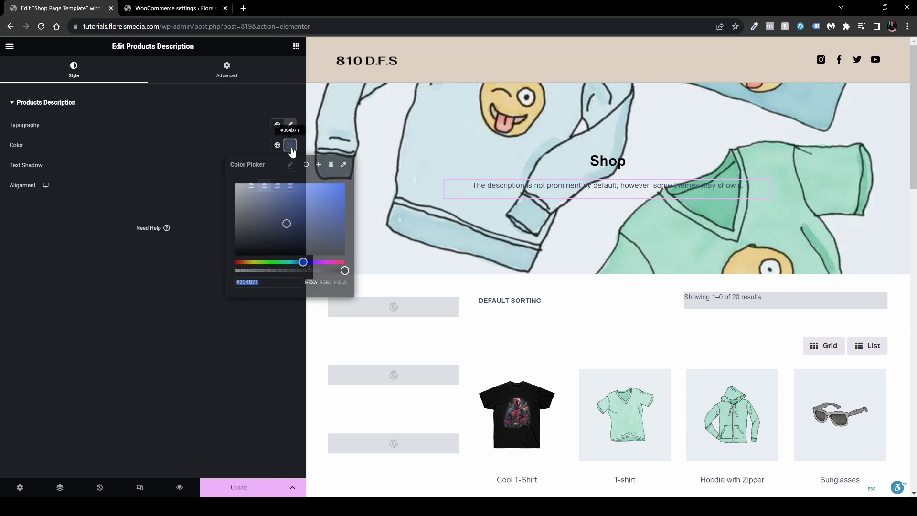
{"action": "left_click", "coordinate": [264, 255]}
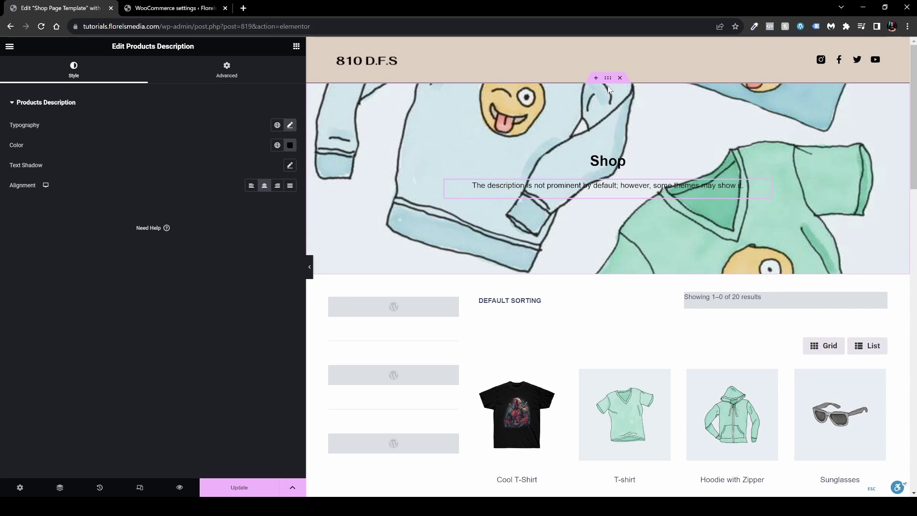
Step: Add a classic background overlay in a near-black color to the outer Shop container
{"action": "left_click", "coordinate": [607, 77]}
{"action": "scroll", "coordinate": [133, 298], "scroll_direction": "down", "scroll_amount": 3}
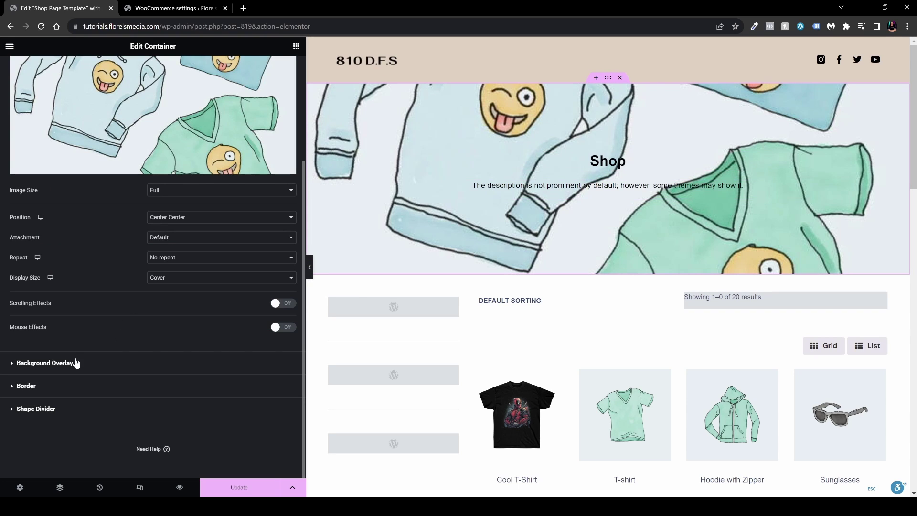
{"action": "left_click", "coordinate": [55, 367]}
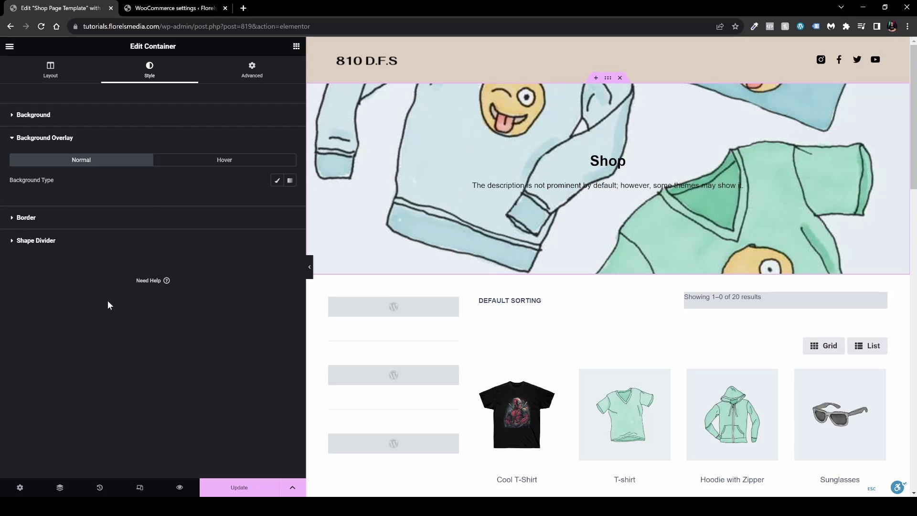
{"action": "left_click", "coordinate": [277, 181]}
{"action": "left_click", "coordinate": [290, 201]}
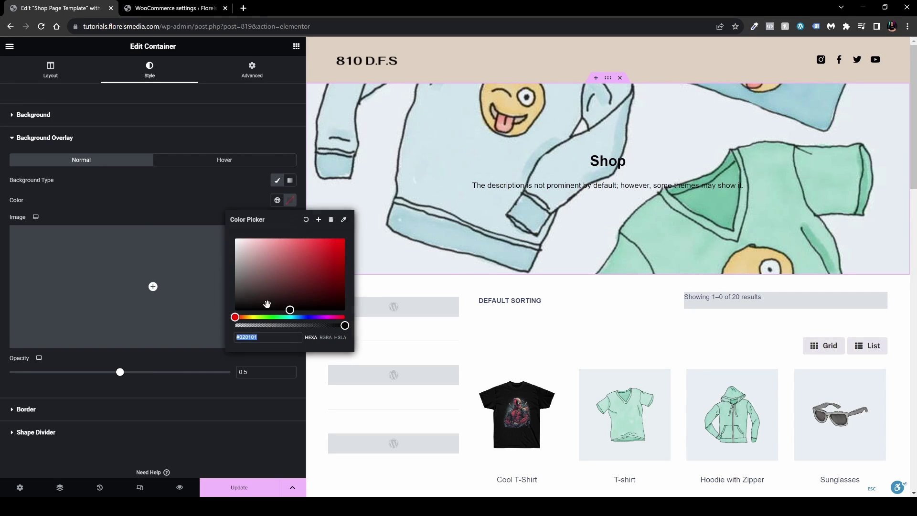
{"action": "left_click", "coordinate": [267, 304]}
{"action": "left_click", "coordinate": [707, 197]}
Step: Set the text color of the Shop title and the products description to white (#FFFFFF)
{"action": "left_click", "coordinate": [634, 163]}
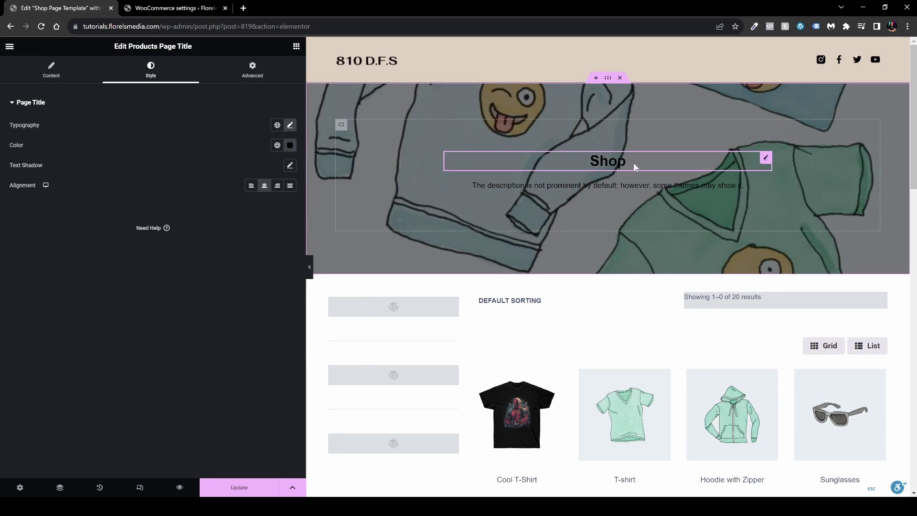
{"action": "left_click", "coordinate": [290, 145]}
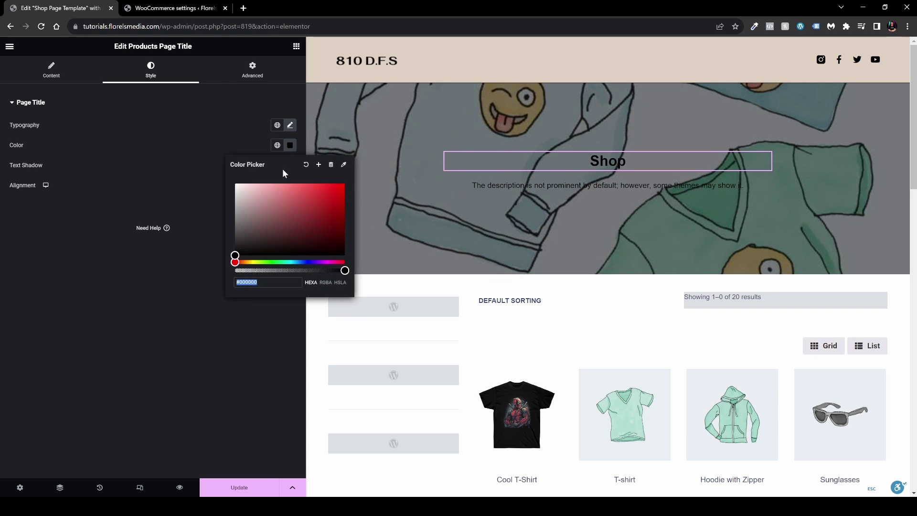
{"action": "left_click", "coordinate": [242, 191]}
{"action": "left_click", "coordinate": [150, 151]}
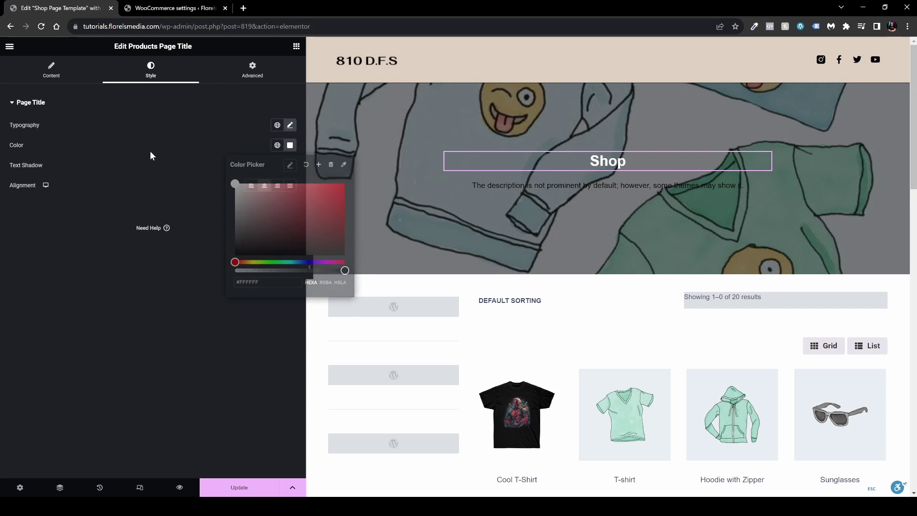
{"action": "left_click", "coordinate": [614, 184]}
{"action": "left_click", "coordinate": [289, 145]}
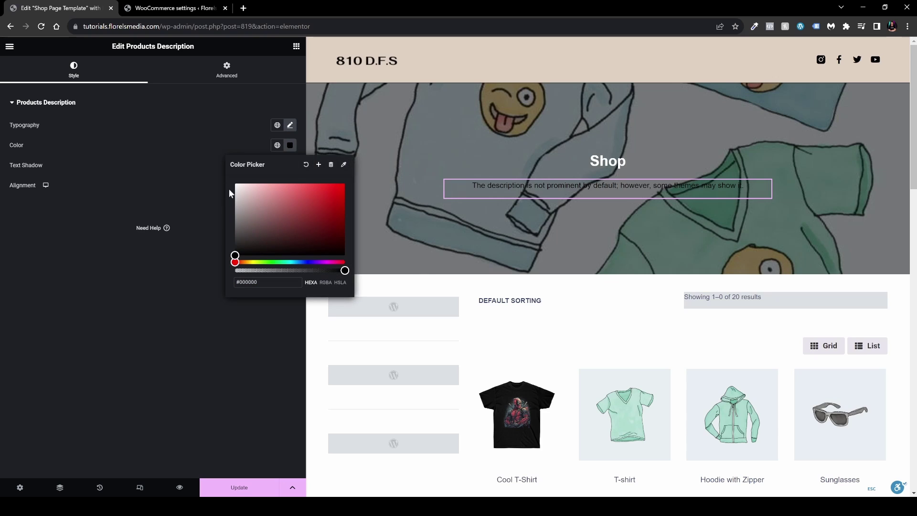
{"action": "left_click_drag", "start_coordinate": [228, 188], "coordinate": [230, 185]}
{"action": "left_click", "coordinate": [171, 144]}
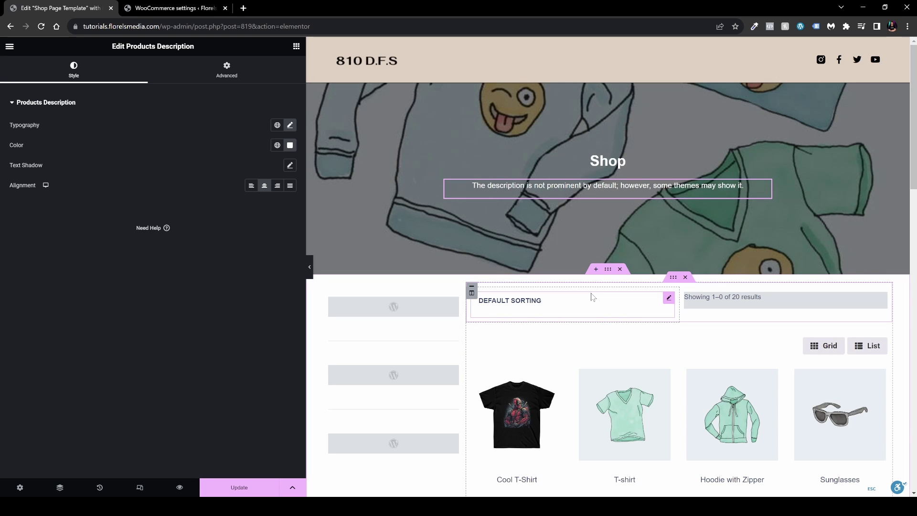
Step: Look over the product grid below the banner and update the Shop Page Template
{"action": "scroll", "coordinate": [592, 297], "scroll_direction": "down", "scroll_amount": 7}
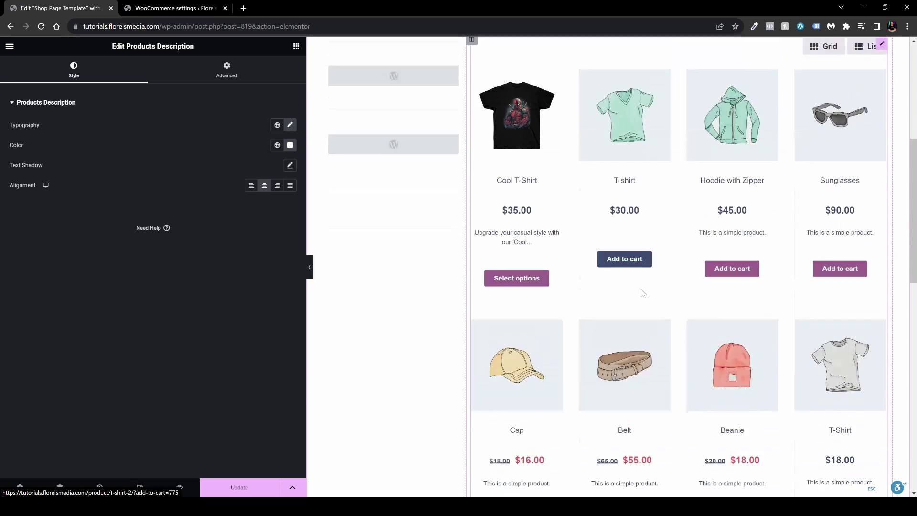
{"action": "scroll", "coordinate": [681, 312], "scroll_direction": "up", "scroll_amount": 6}
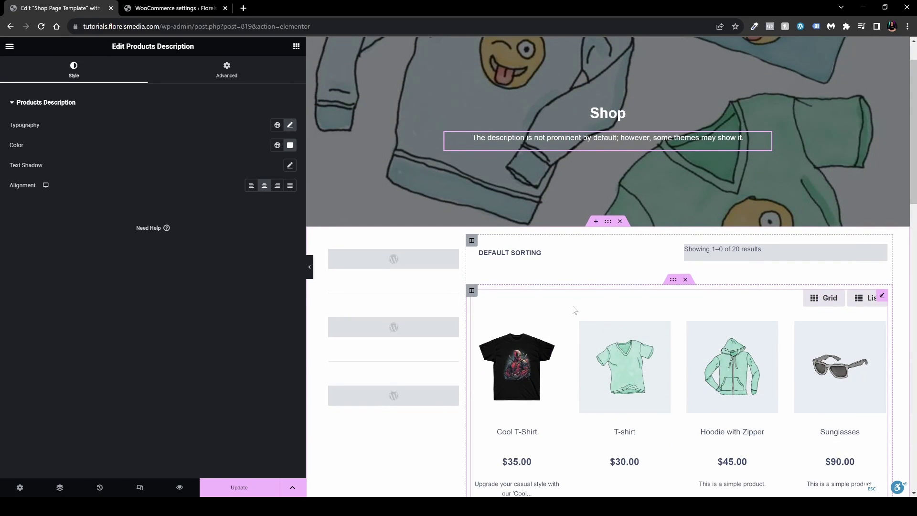
{"action": "scroll", "coordinate": [584, 313], "scroll_direction": "down", "scroll_amount": 2}
{"action": "scroll", "coordinate": [584, 310], "scroll_direction": "up", "scroll_amount": 3}
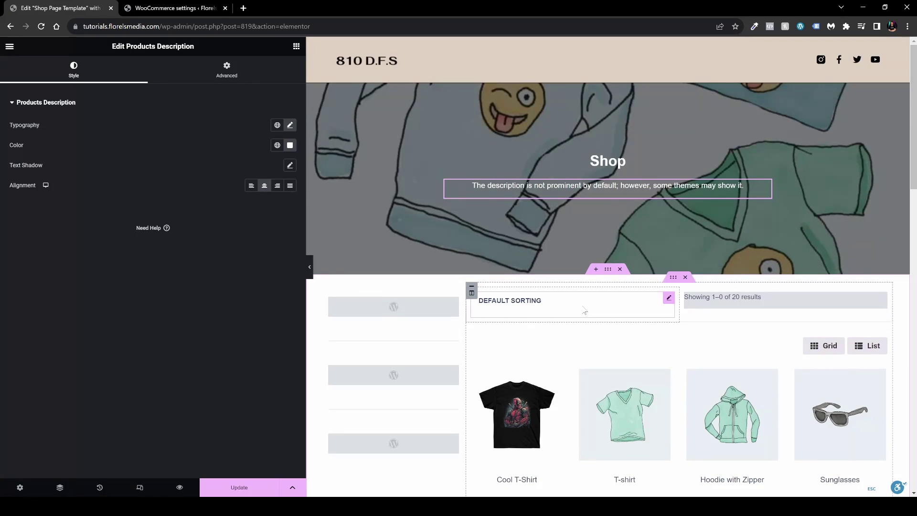
{"action": "left_click", "coordinate": [239, 488]}
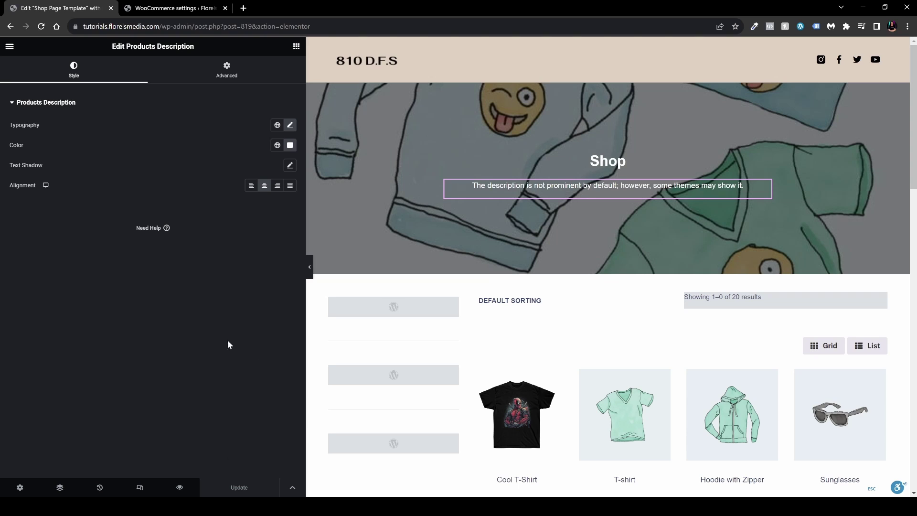
Step: View the live Shop page from the WordPress Pages list to check the new banner, and close its tab
{"action": "left_click", "coordinate": [160, 10]}
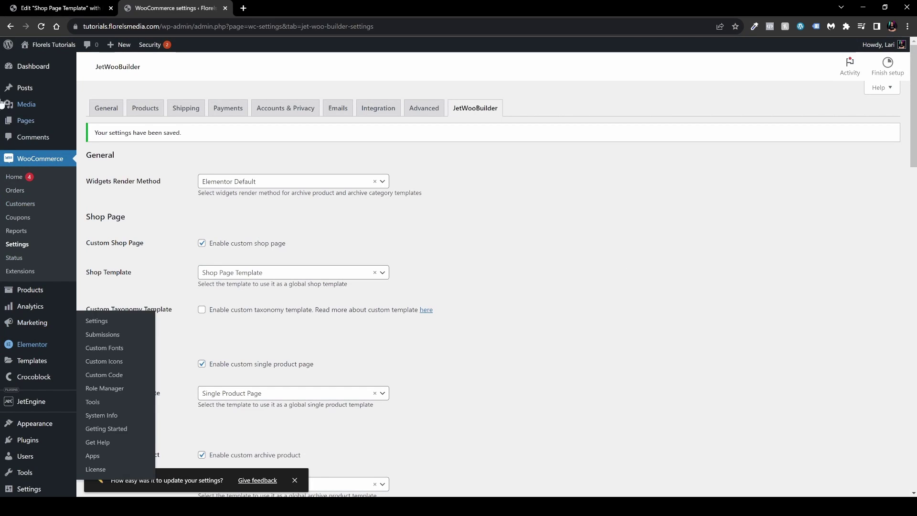
{"action": "left_click", "coordinate": [27, 120]}
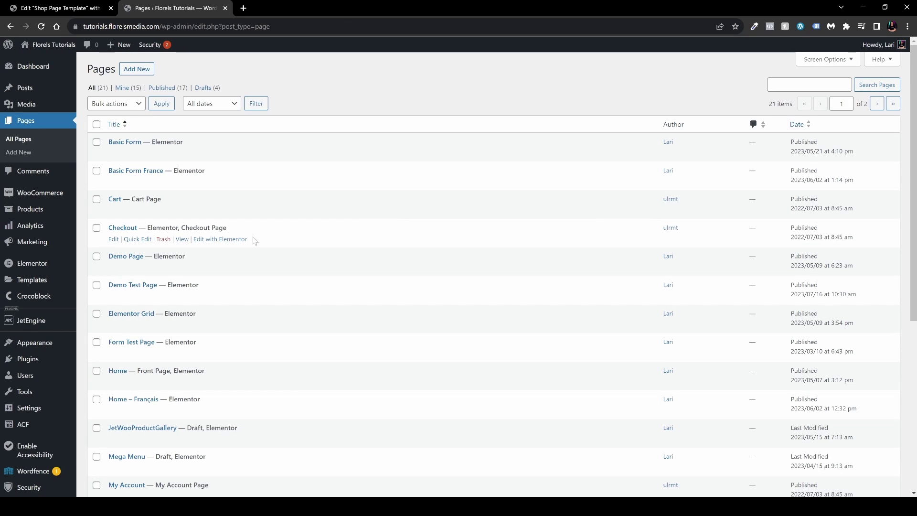
{"action": "scroll", "coordinate": [254, 240], "scroll_direction": "down", "scroll_amount": 6}
{"action": "left_click", "coordinate": [182, 330]}
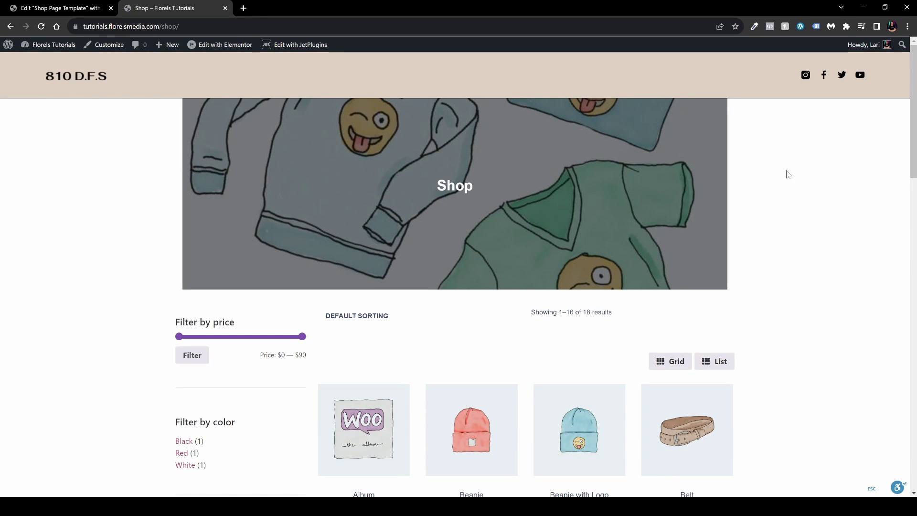
{"action": "key", "text": "ctrl+w"}
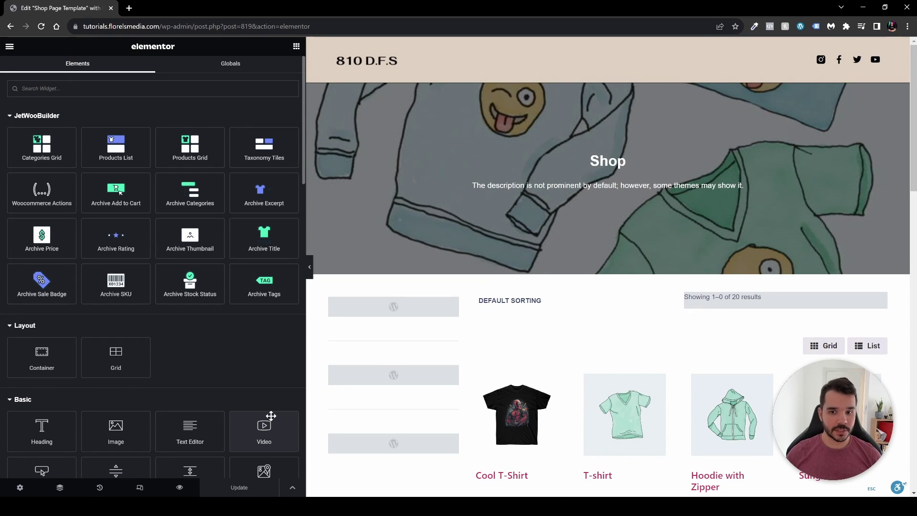
Step: Set the Shop Page Template's layout to Elementor Full Width and update the template
{"action": "left_click", "coordinate": [19, 487]}
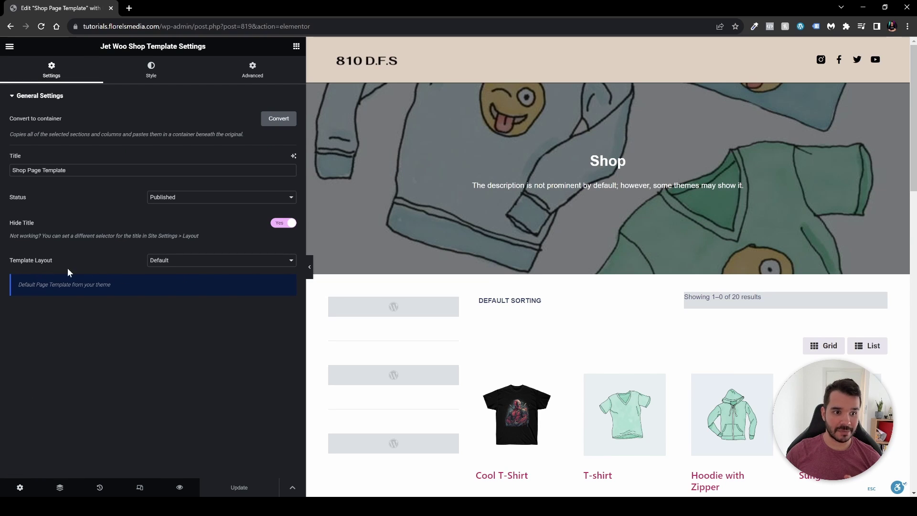
{"action": "left_click", "coordinate": [168, 262]}
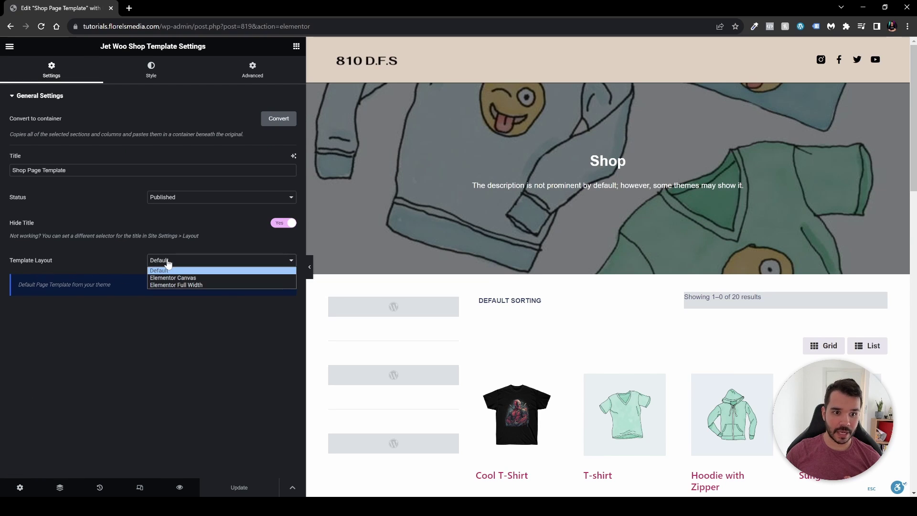
{"action": "left_click", "coordinate": [194, 285]}
{"action": "left_click", "coordinate": [244, 487]}
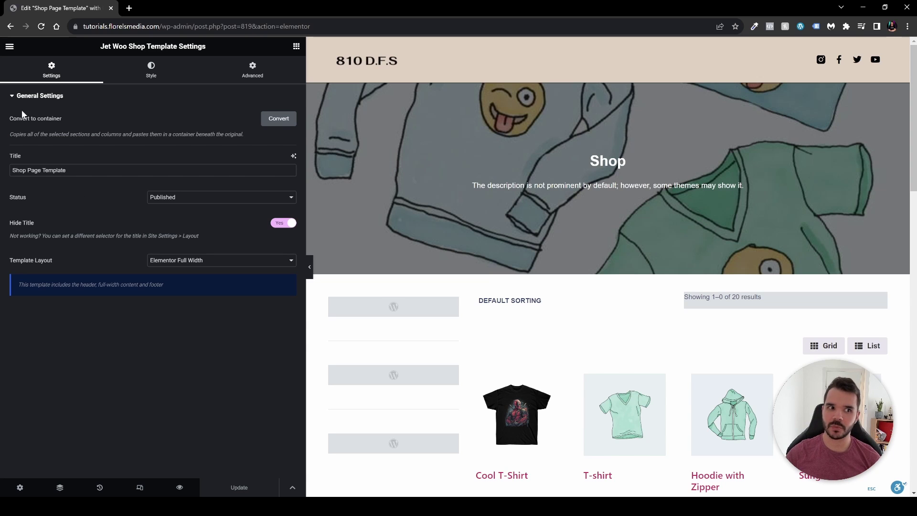
Step: Exit to the WordPress dashboard and view the live Shop page from the Pages list
{"action": "left_click", "coordinate": [10, 47]}
{"action": "left_click", "coordinate": [42, 224]}
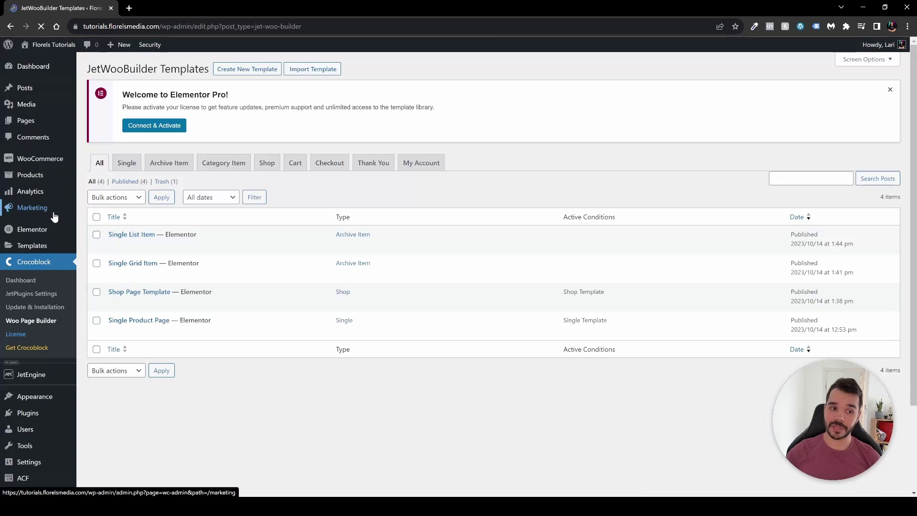
{"action": "left_click", "coordinate": [42, 120]}
{"action": "scroll", "coordinate": [305, 258], "scroll_direction": "down", "scroll_amount": 10}
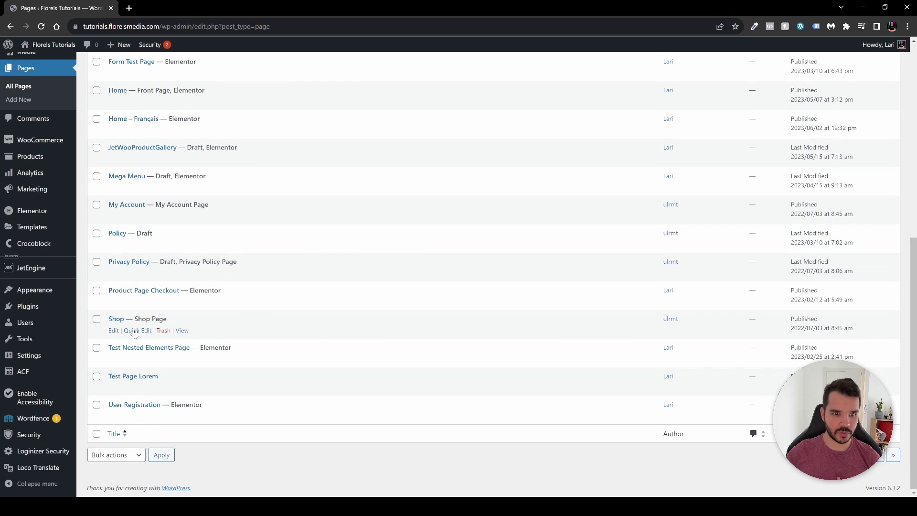
{"action": "left_click", "coordinate": [183, 331]}
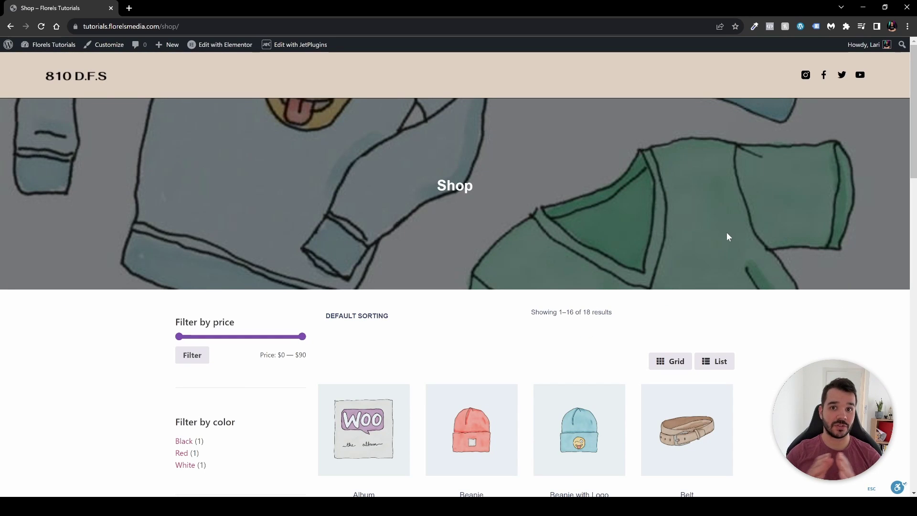
Step: Look over the live Shop page's banner and product grid, and switch the products to the list layout
{"action": "scroll", "coordinate": [727, 237], "scroll_direction": "down", "scroll_amount": 7}
{"action": "scroll", "coordinate": [796, 285], "scroll_direction": "down", "scroll_amount": 1}
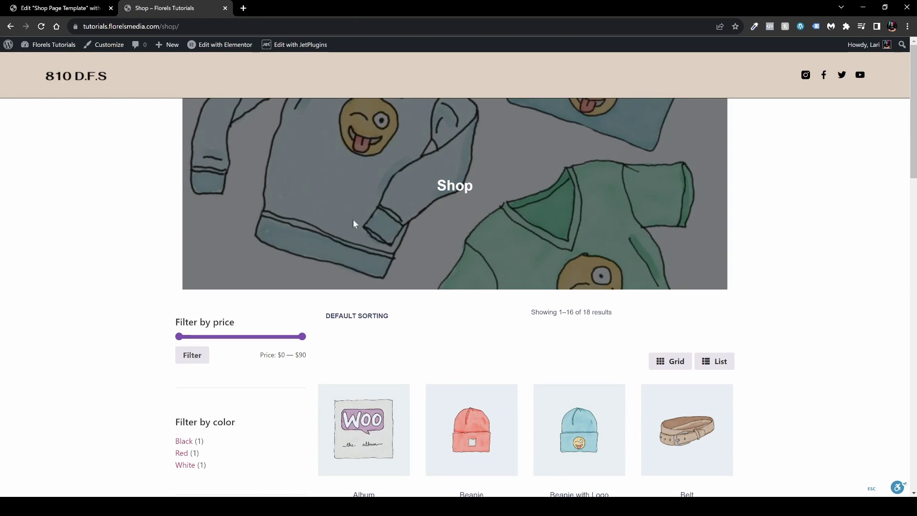
{"action": "scroll", "coordinate": [301, 308], "scroll_direction": "down", "scroll_amount": 4}
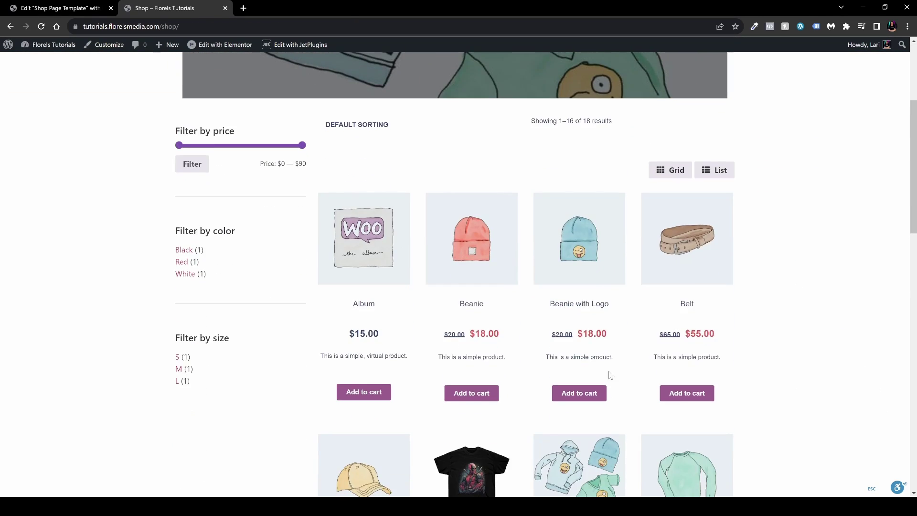
{"action": "left_click", "coordinate": [720, 173]}
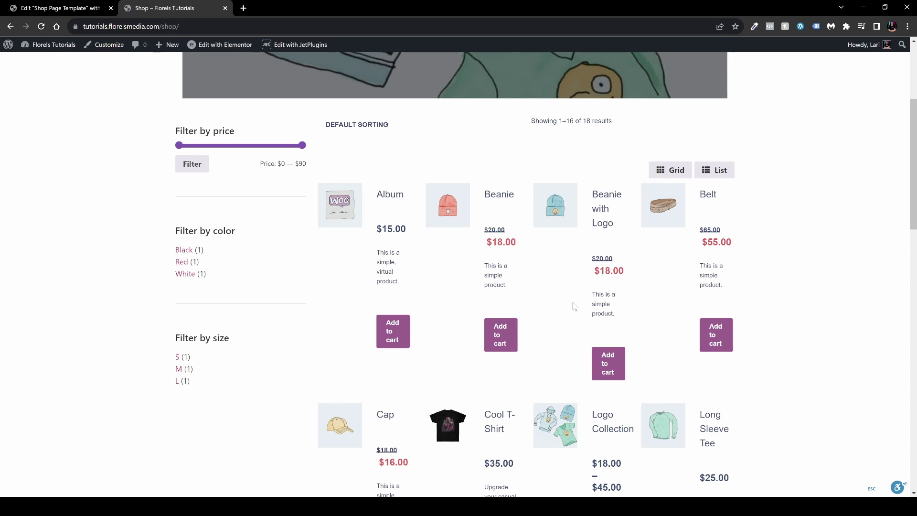
Step: Return to the JetWooBuilder templates and open the Single List Item template for editing with Elementor
{"action": "left_click", "coordinate": [57, 11]}
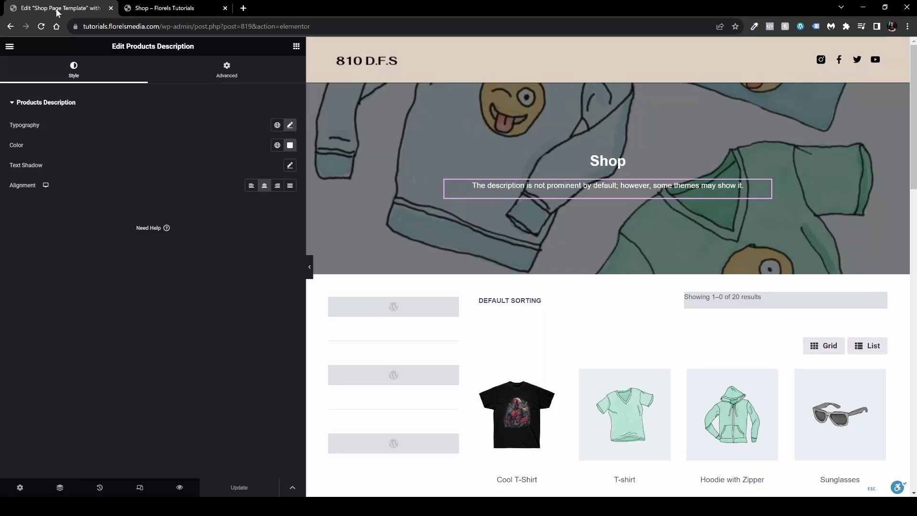
{"action": "left_click", "coordinate": [10, 46]}
{"action": "left_click", "coordinate": [45, 213]}
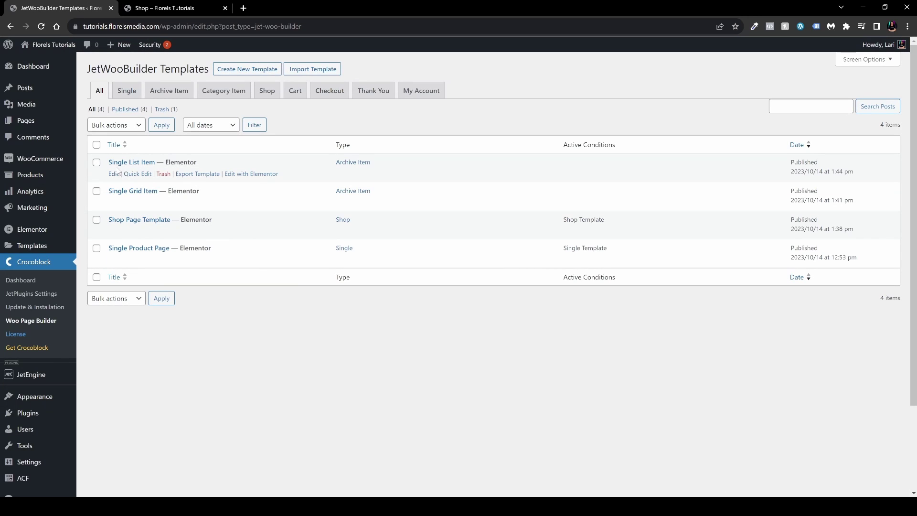
{"action": "left_click", "coordinate": [264, 175]}
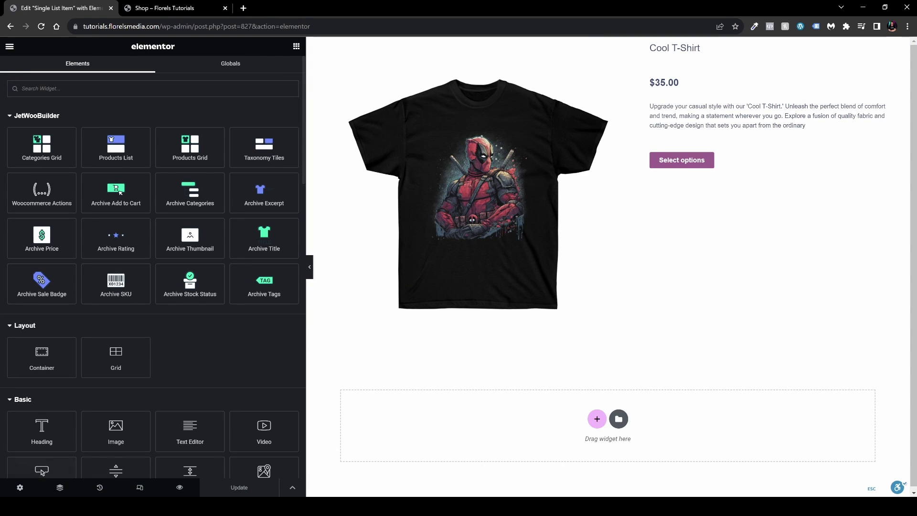
Step: Enable the custom columns count for the Single List Item template, set its template columns to 1, and save
{"action": "left_click", "coordinate": [20, 487]}
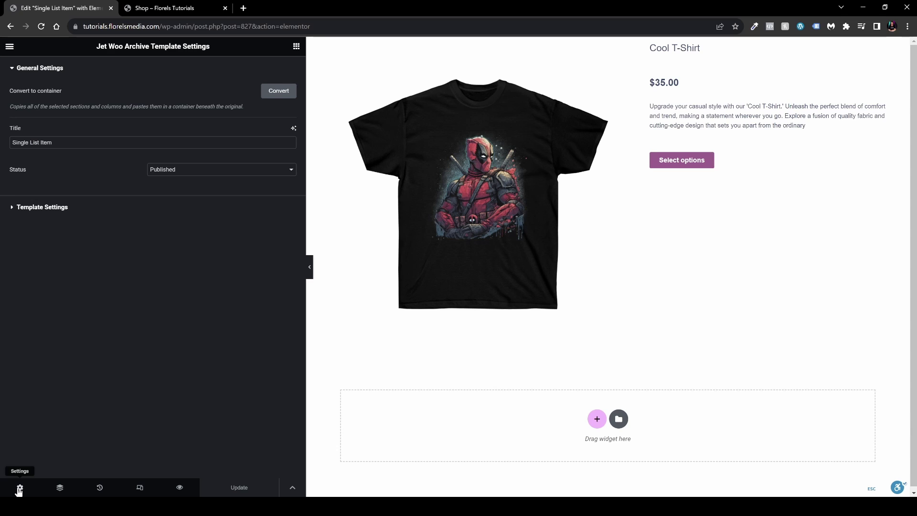
{"action": "left_click", "coordinate": [54, 207]}
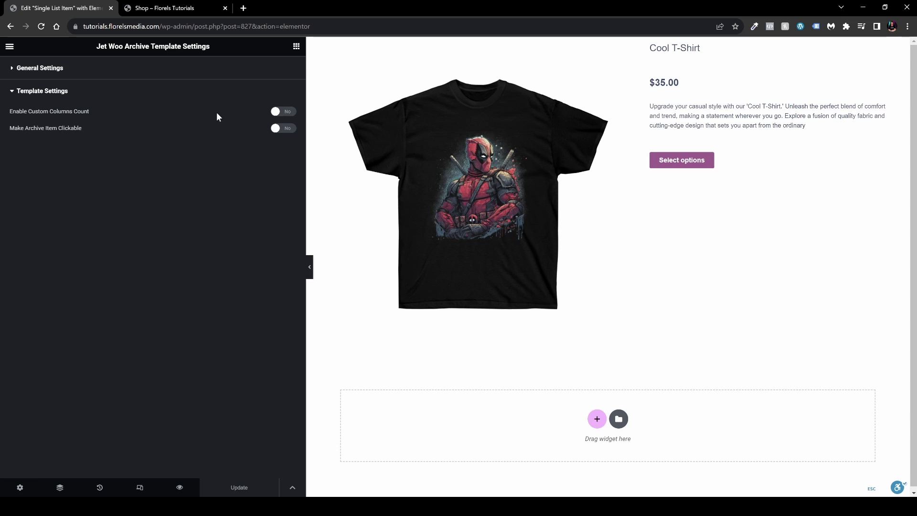
{"action": "left_click", "coordinate": [286, 112]}
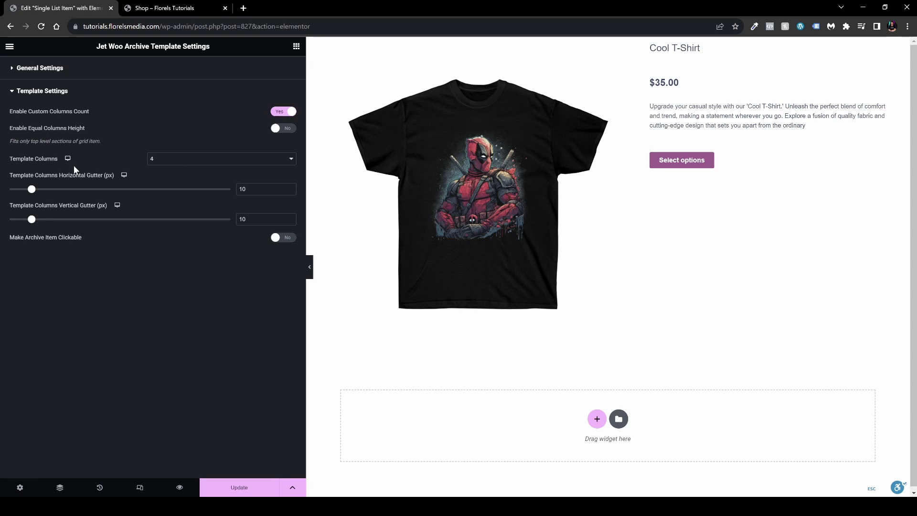
{"action": "left_click", "coordinate": [175, 163]}
{"action": "left_click", "coordinate": [176, 169]}
{"action": "key", "text": "ctrl+s"}
Step: Reload the live Shop page, review the products in the list layout, and switch back to the grid layout
{"action": "left_click", "coordinate": [193, 13]}
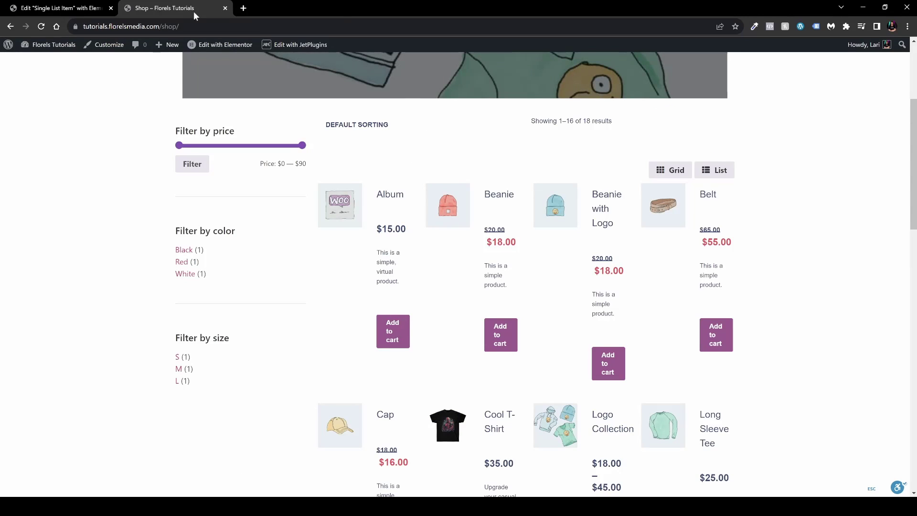
{"action": "key", "text": "F5"}
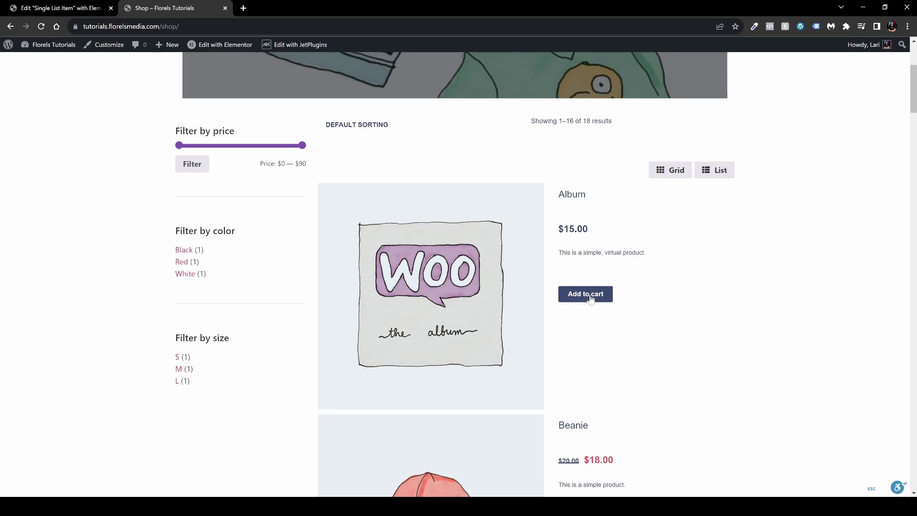
{"action": "scroll", "coordinate": [594, 302], "scroll_direction": "down", "scroll_amount": 7}
{"action": "scroll", "coordinate": [588, 298], "scroll_direction": "up", "scroll_amount": 10}
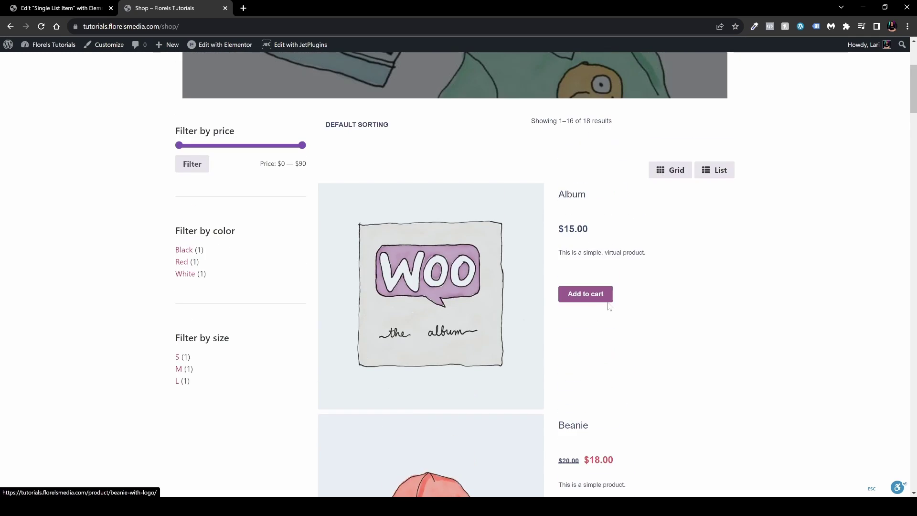
{"action": "left_click", "coordinate": [677, 315]}
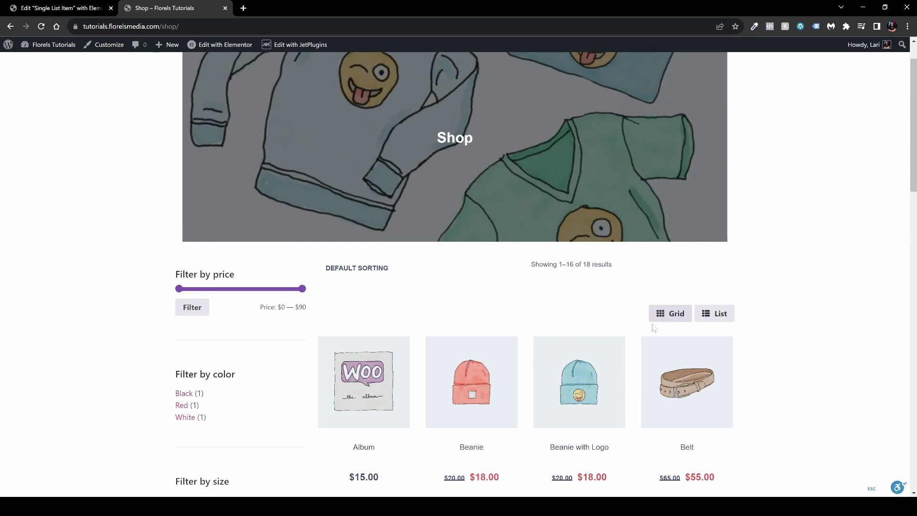
{"action": "scroll", "coordinate": [521, 334], "scroll_direction": "down", "scroll_amount": 3}
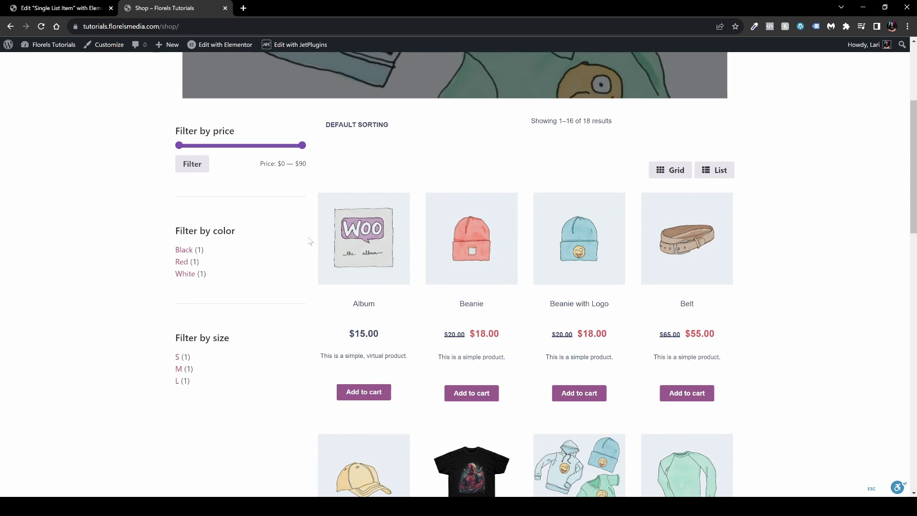